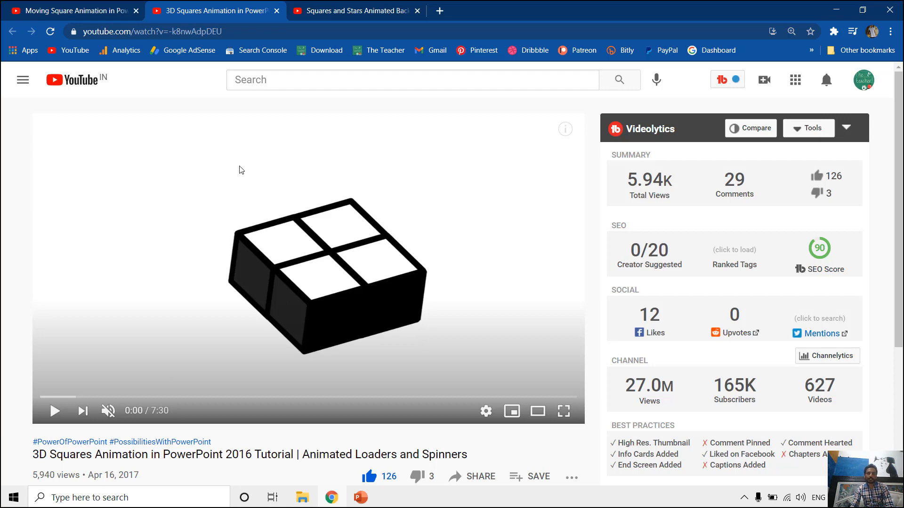
- Preview the example videos on 3D Squares Animation and the Squares and Stars Animated Background
left_click(244, 184)
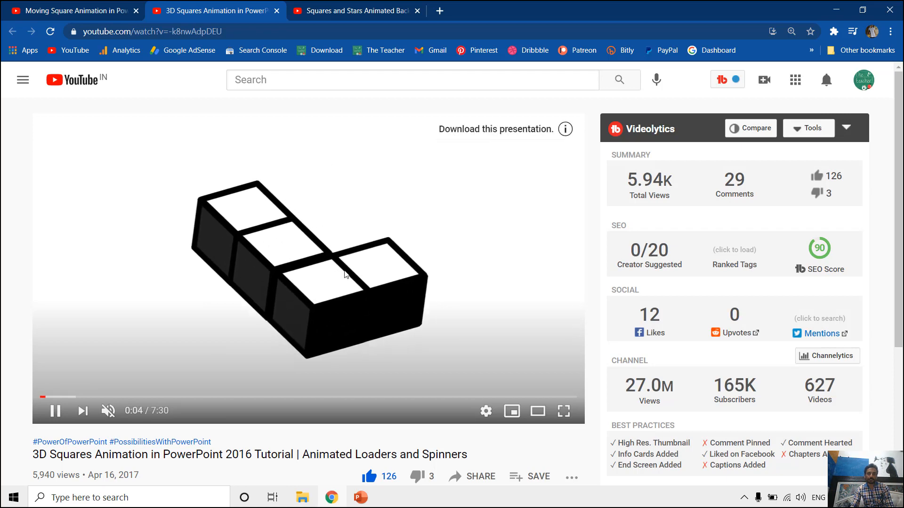
left_click(334, 260)
left_click(362, 498)
left_click(334, 10)
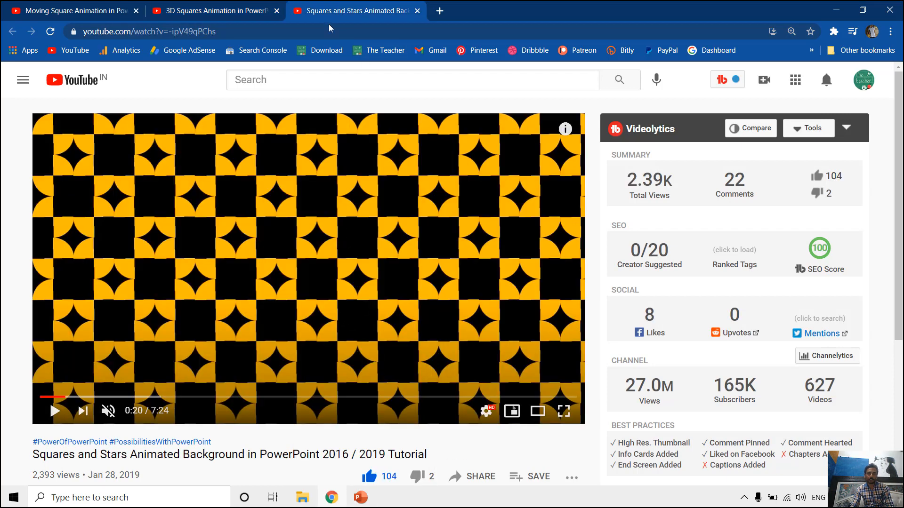
left_click(251, 201)
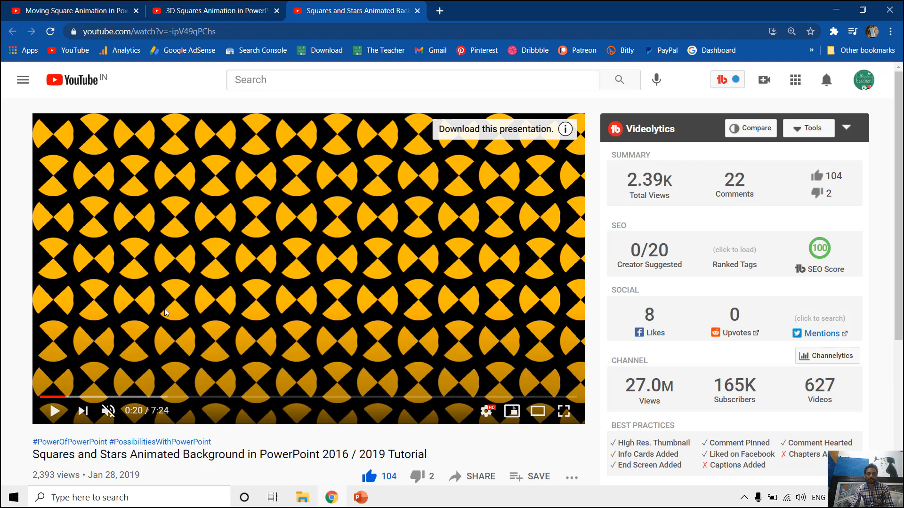
- Switch to PowerPoint and search the stock 3D models for "cube", closing the library without inserting a model
left_click(362, 491)
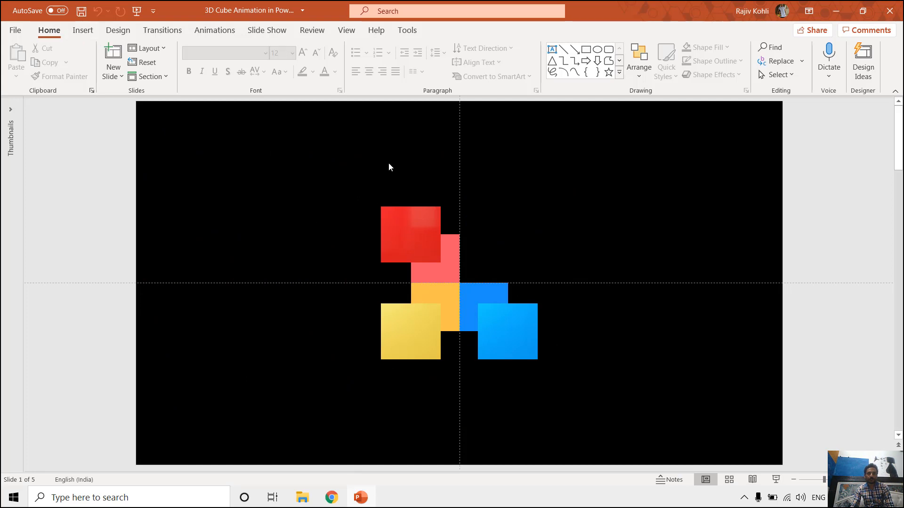
left_click(83, 30)
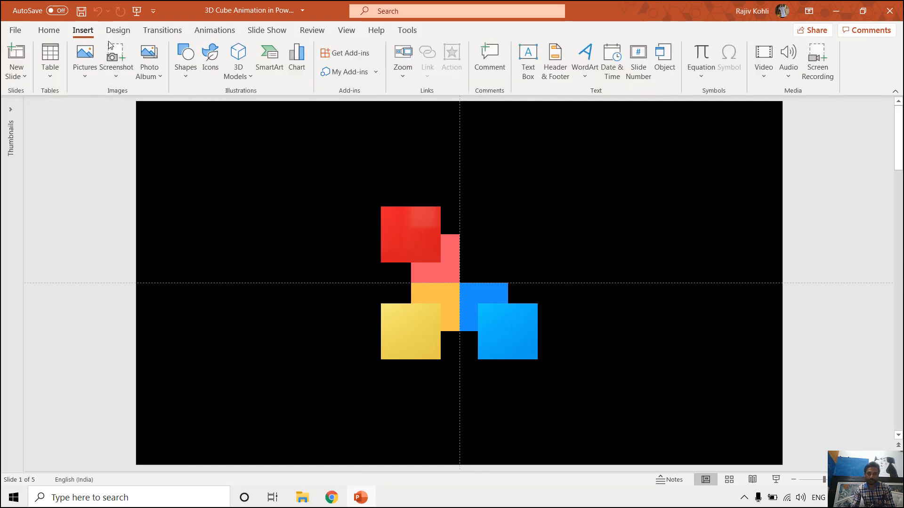
left_click(242, 75)
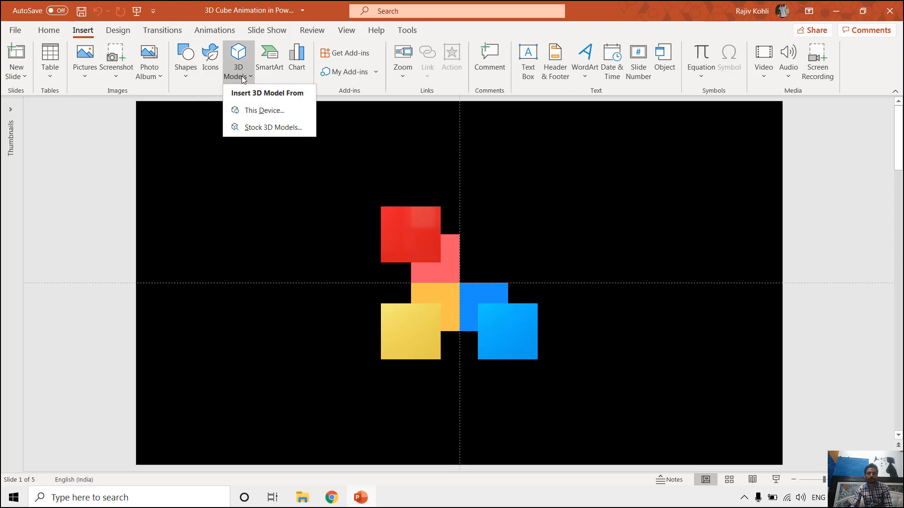
left_click(258, 128)
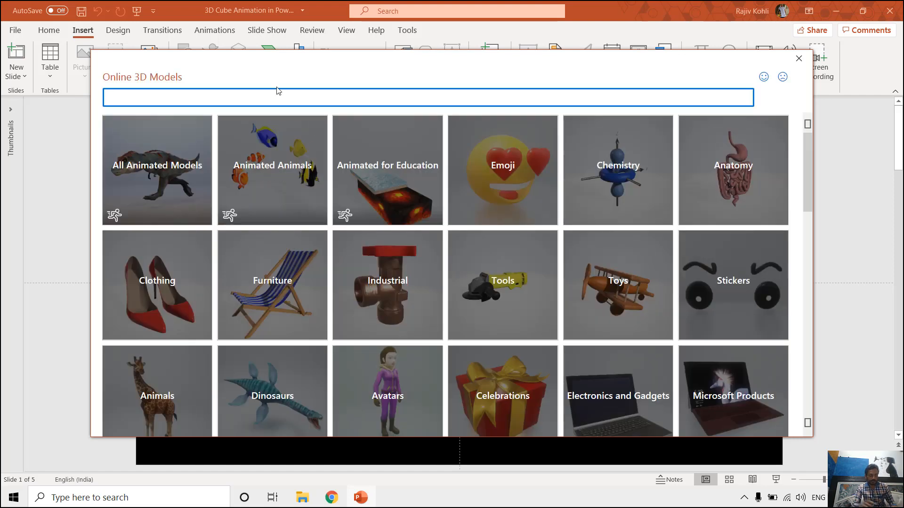
type("cube")
key("Return")
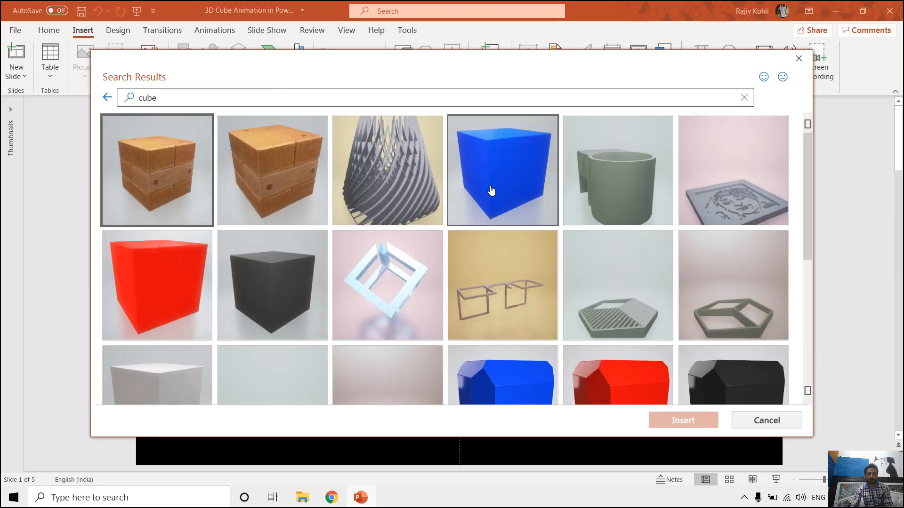
left_click(737, 421)
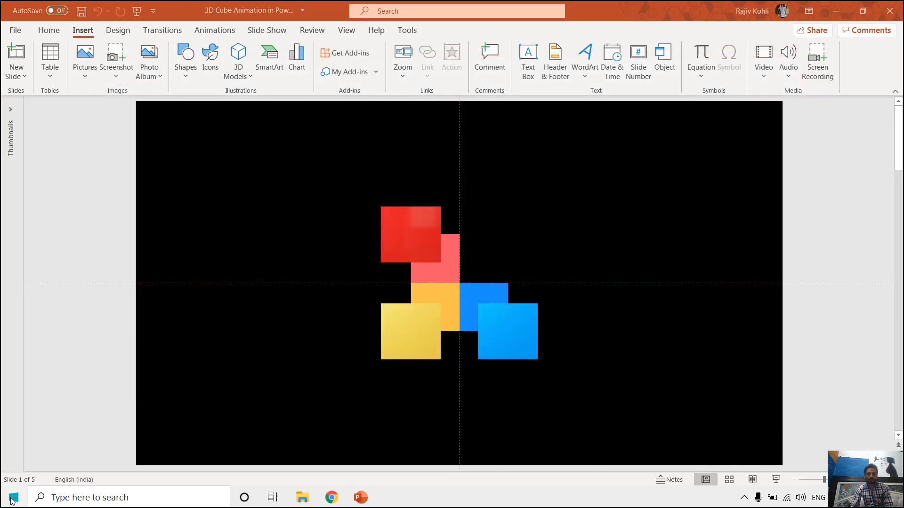
- Launch Paint 3D and open the saved project "3d cube"
left_click(13, 498)
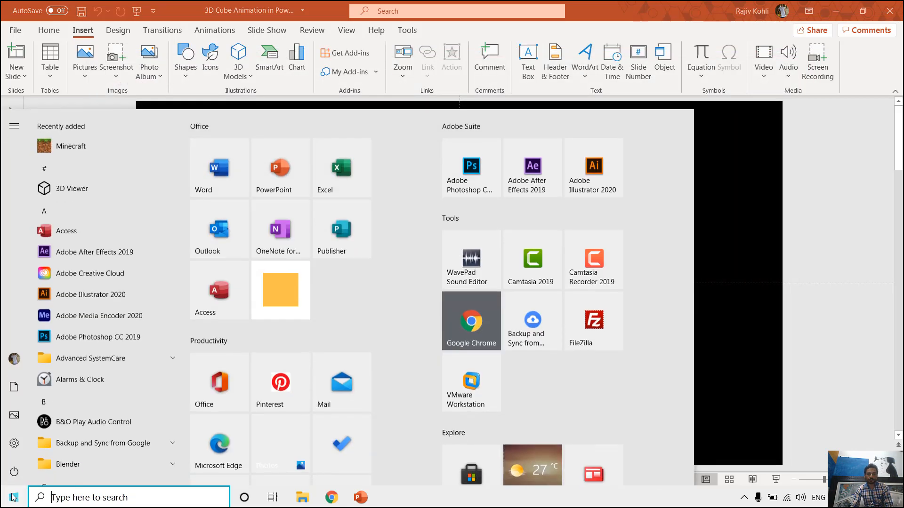
left_click(277, 301)
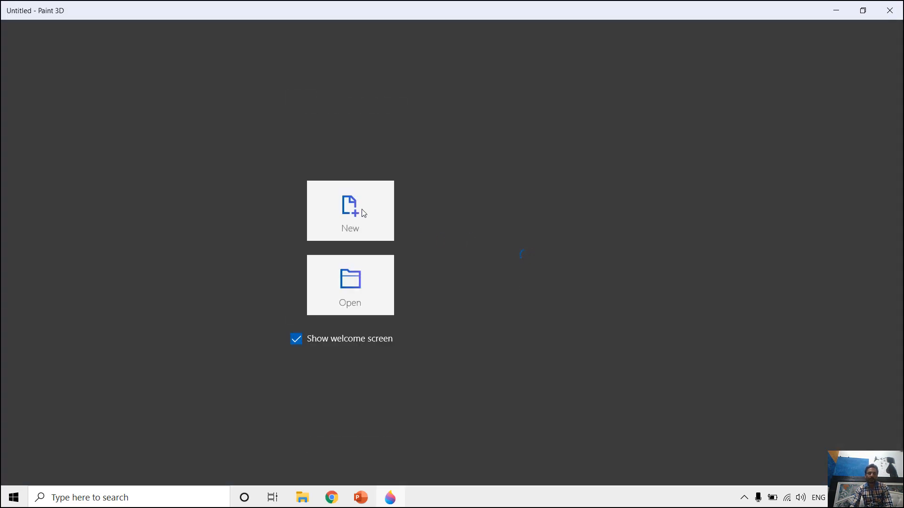
left_click(363, 212)
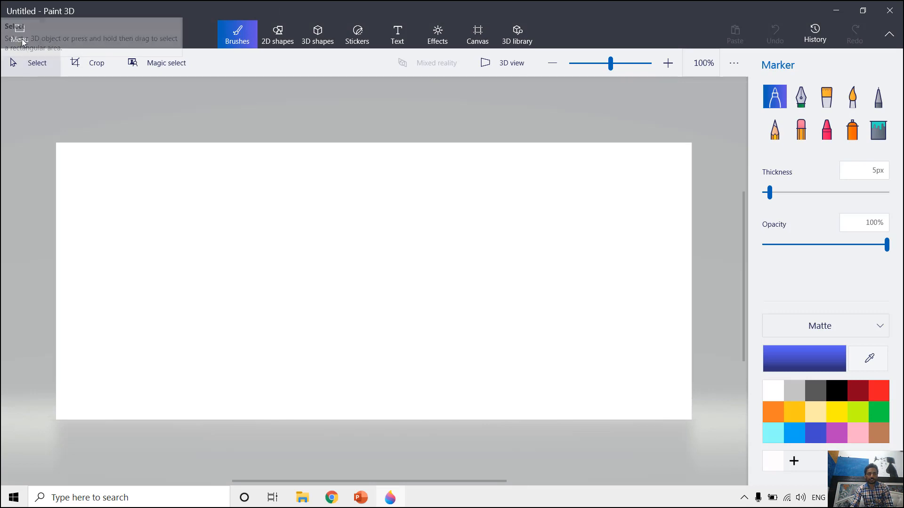
left_click(22, 32)
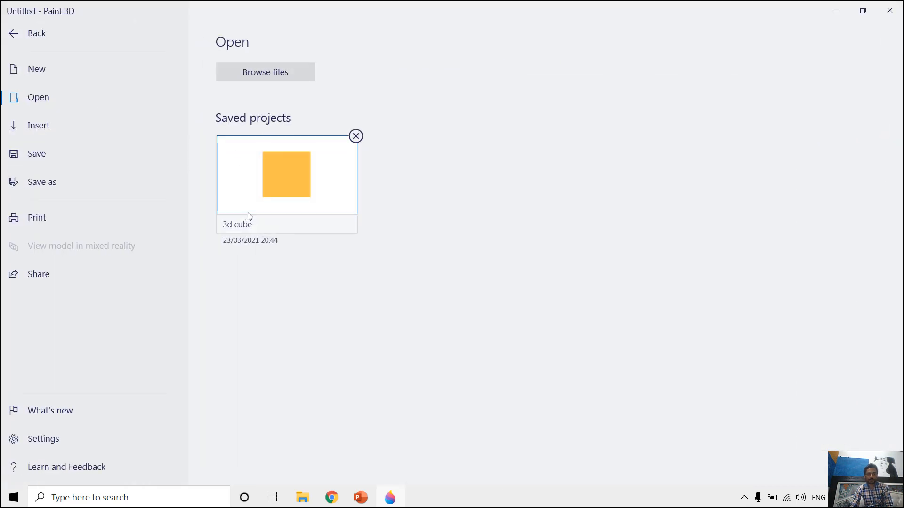
left_click(262, 206)
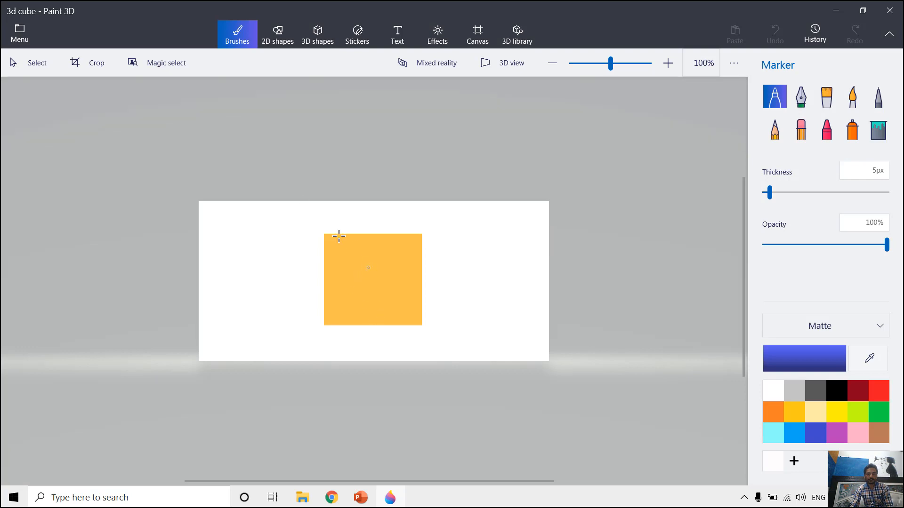
- Add a second 3D cube and place it to the right of the yellow cube on the canvas
left_click(319, 44)
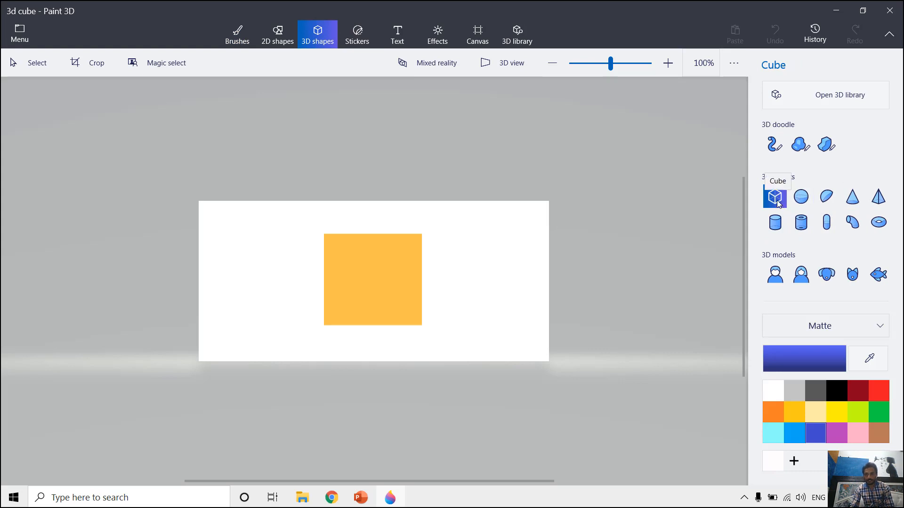
left_click(452, 239)
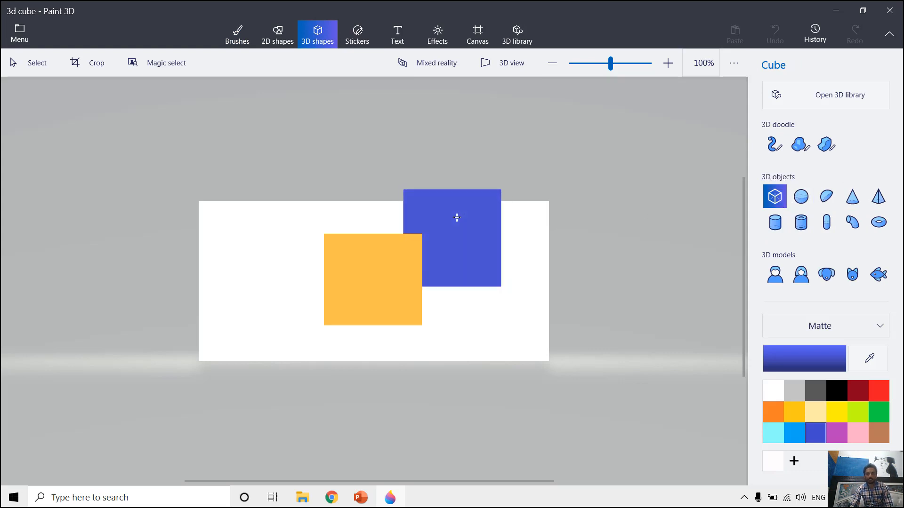
left_click_drag(468, 232, 492, 252)
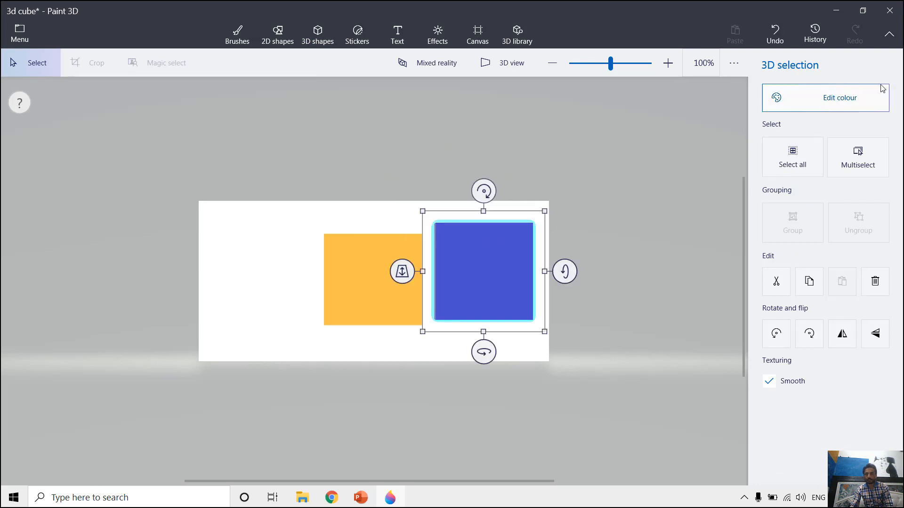
- Change the new cube's colour to red and deselect it
left_click(841, 102)
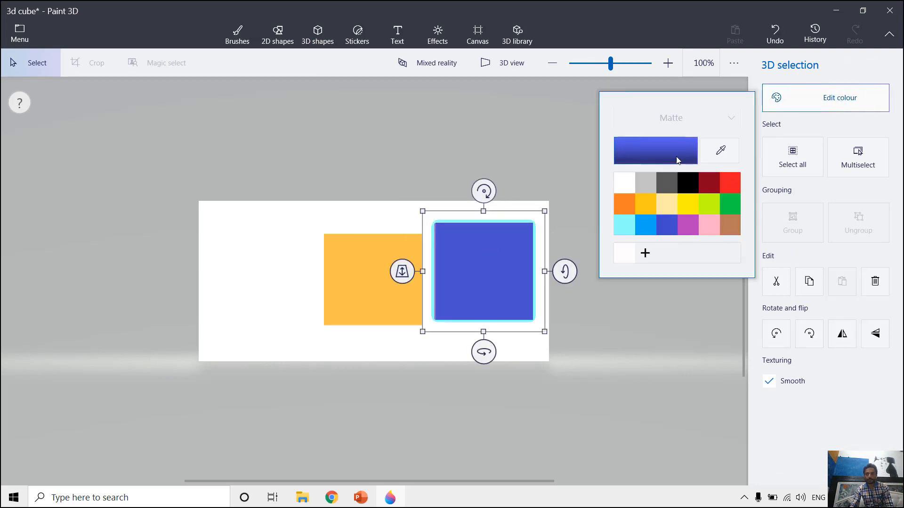
left_click(730, 180)
left_click(528, 157)
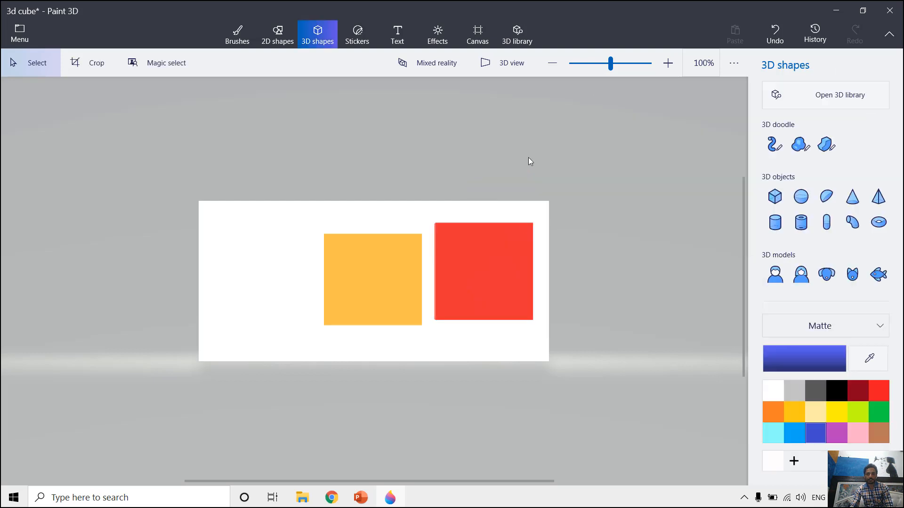
- Check the save dialog for exporting the project as a GLB 3D model, and close Paint 3D without saving
left_click(14, 32)
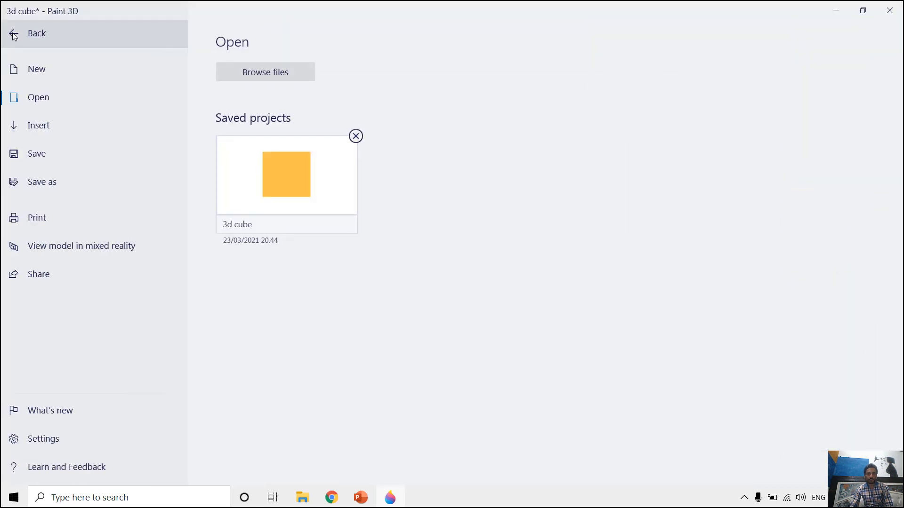
left_click(35, 172)
key("Escape")
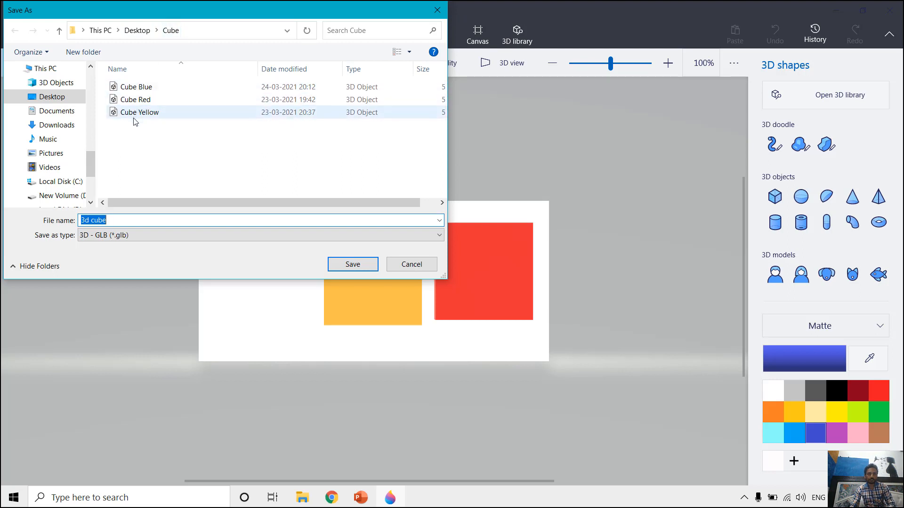
left_click(412, 264)
left_click(890, 10)
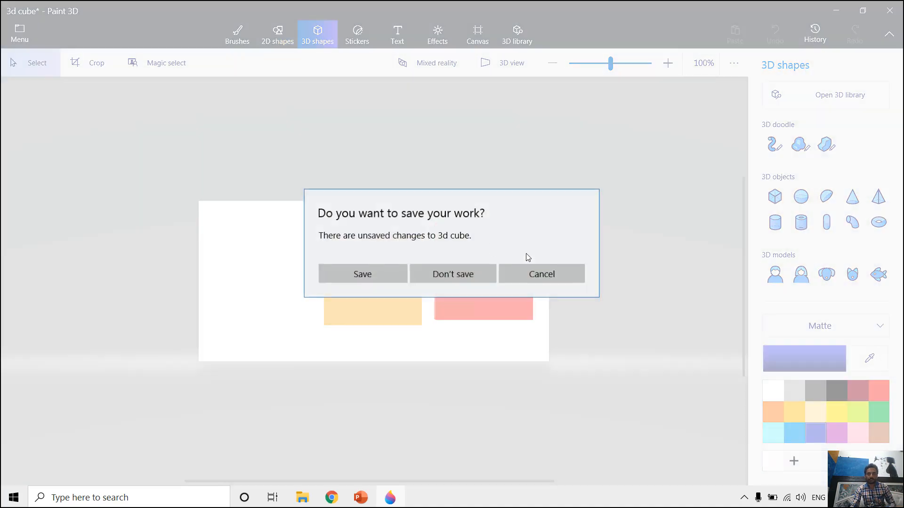
left_click(453, 267)
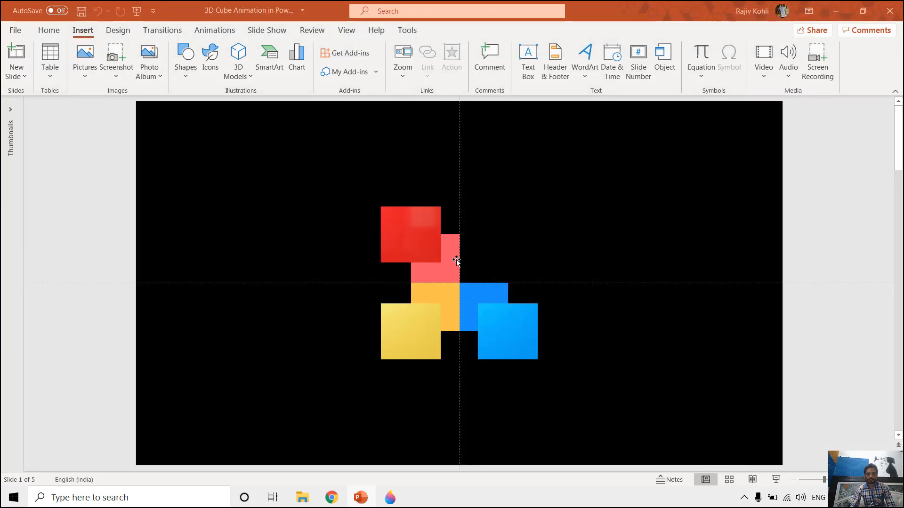
- Display the Animation Pane and examine the animations applied to the red 3D cube and the 2D red square
left_click(400, 225)
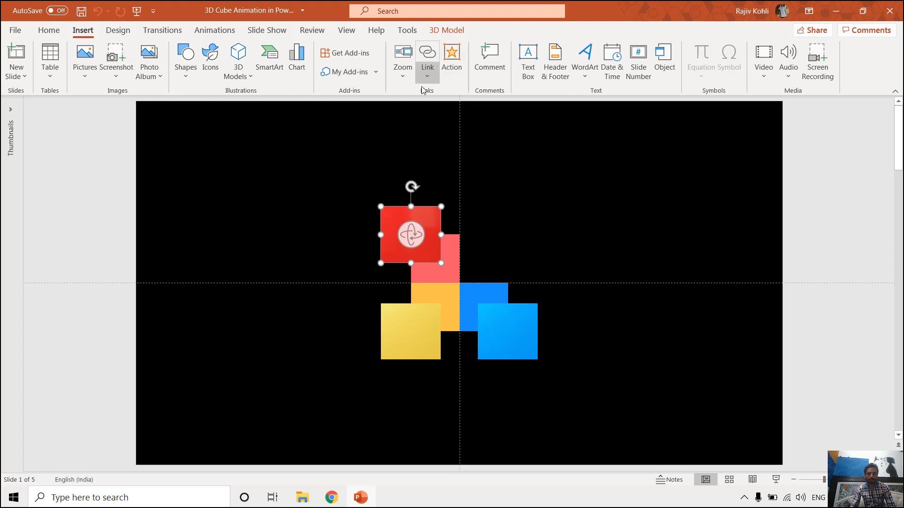
left_click(212, 30)
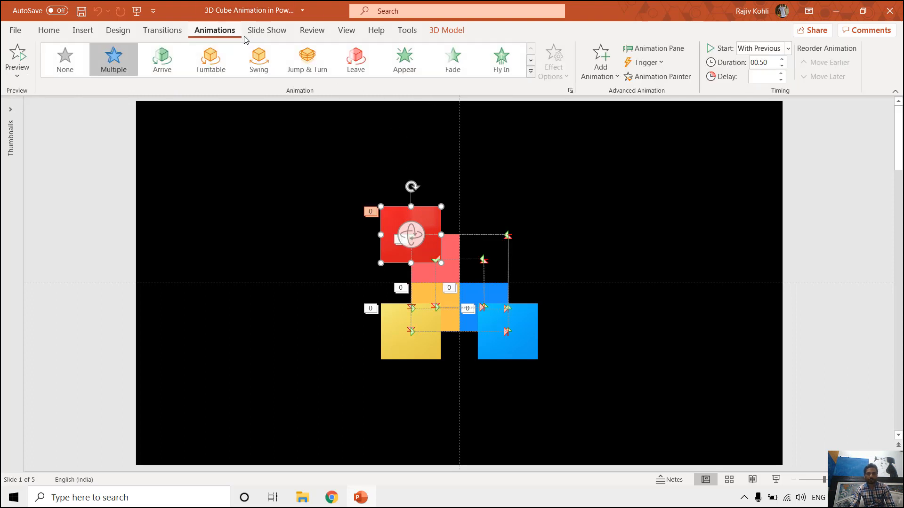
left_click(664, 48)
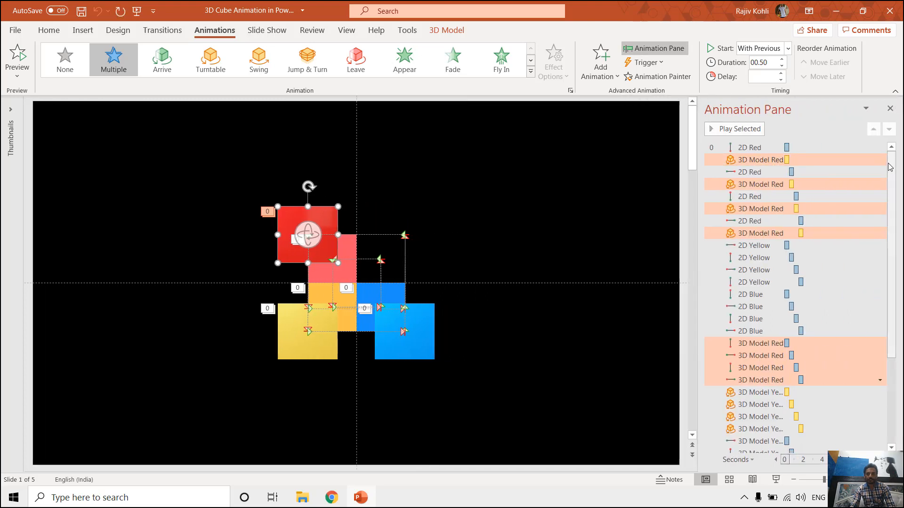
left_click_drag(890, 172, 896, 262)
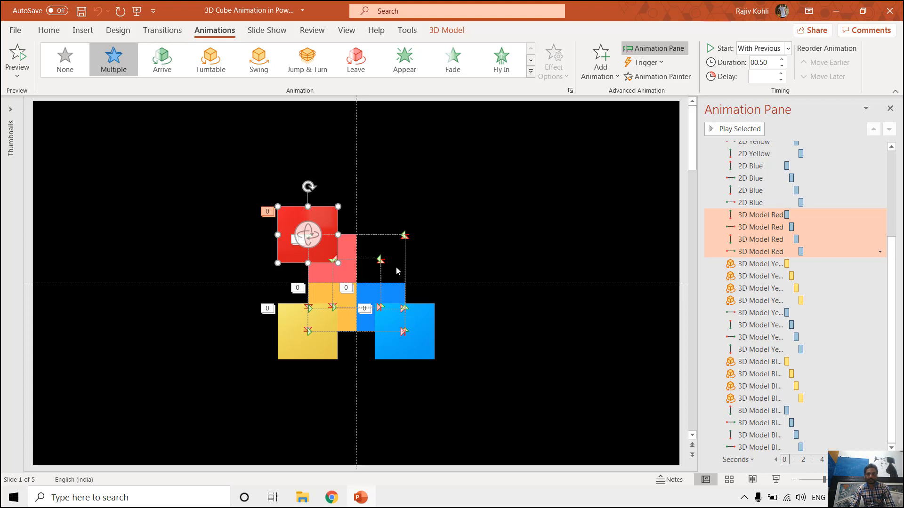
left_click(356, 249)
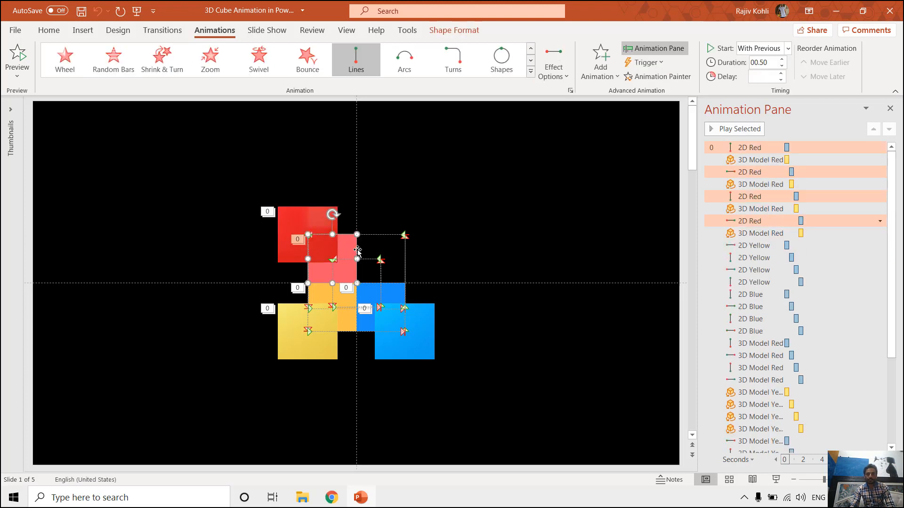
left_click(297, 222)
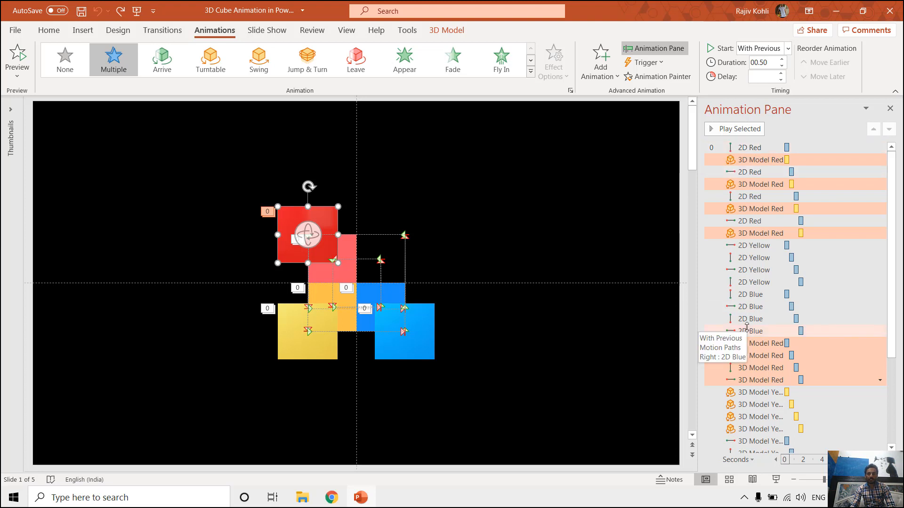
- Display the Selection Pane and dock it along the left side of the slide
left_click(50, 31)
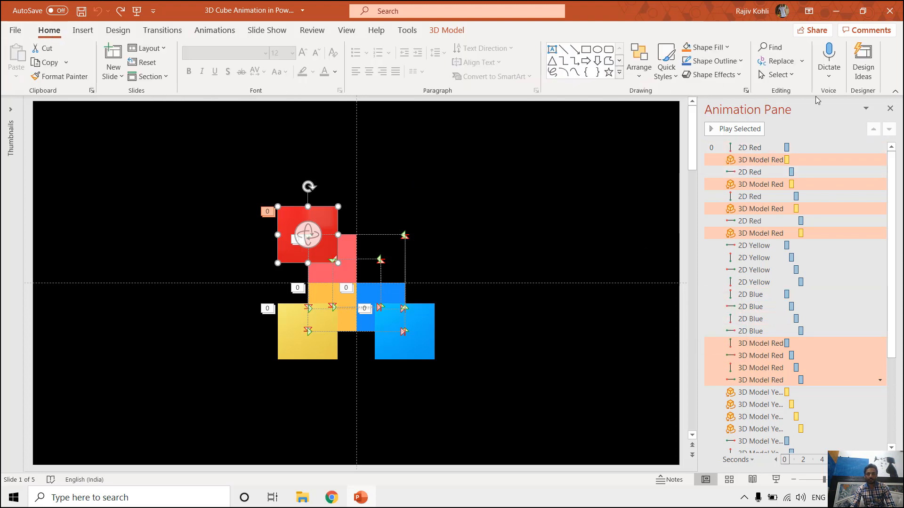
left_click(777, 74)
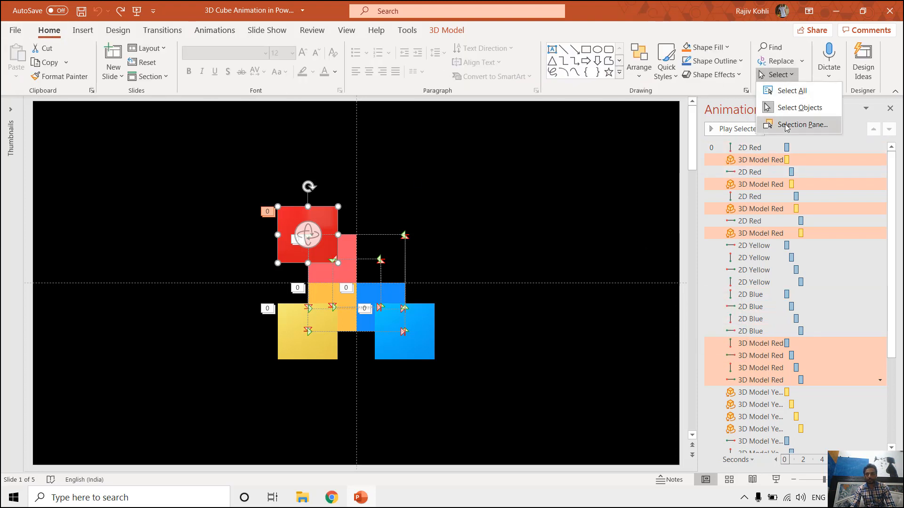
left_click(786, 125)
left_click_drag(796, 118, 7, 136)
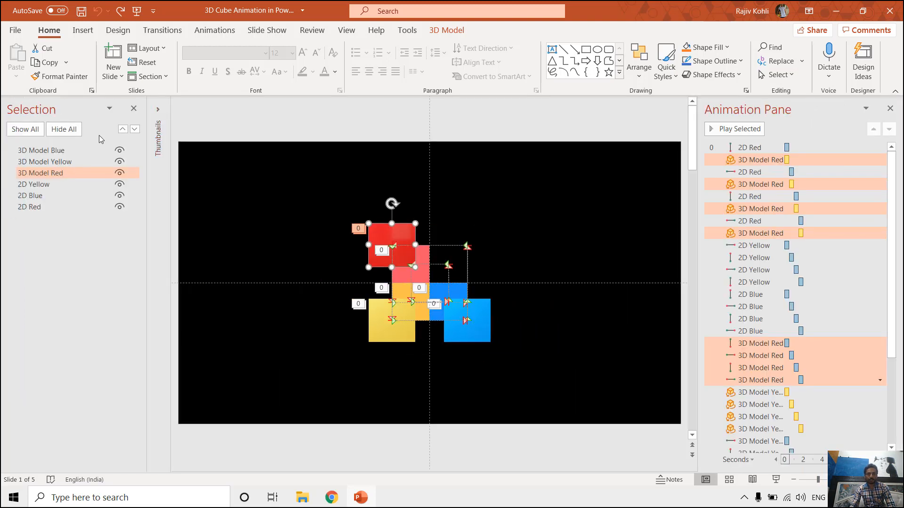
- Hide every object on the slide except the 2D Red square, and select that square
left_click(64, 130)
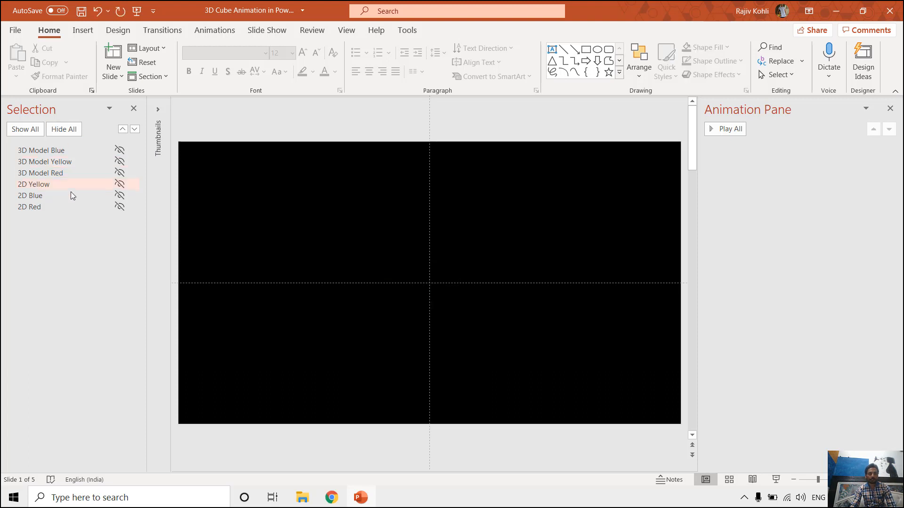
left_click(120, 207)
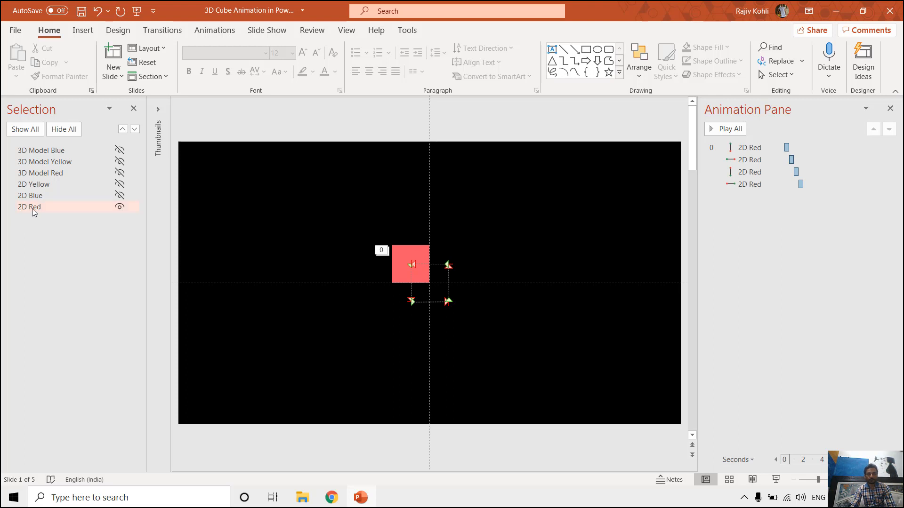
left_click(404, 254)
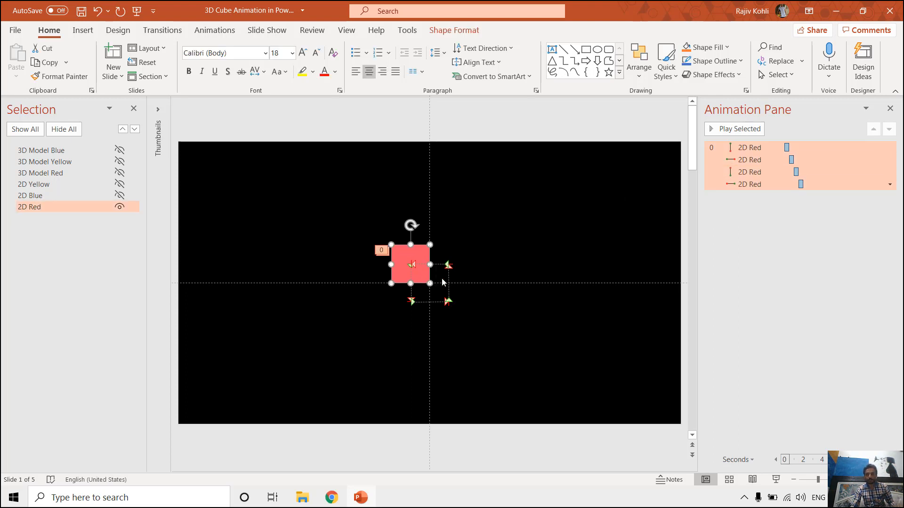
- Preview the 2D Red square's animation in a full-screen slide show from the current slide, and return to editing
scroll(457, 264, "up", 1, "ctrl")
scroll(516, 263, "up", 5, "ctrl")
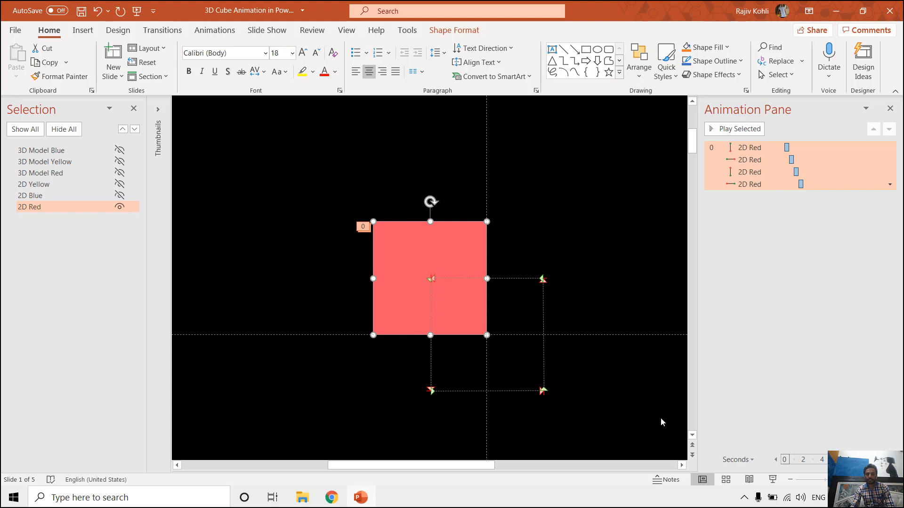
left_click(770, 480)
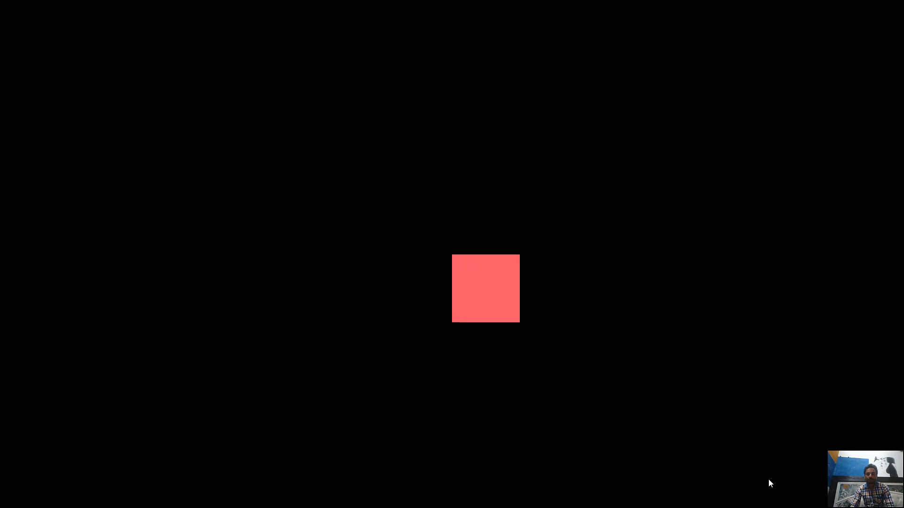
key("Escape")
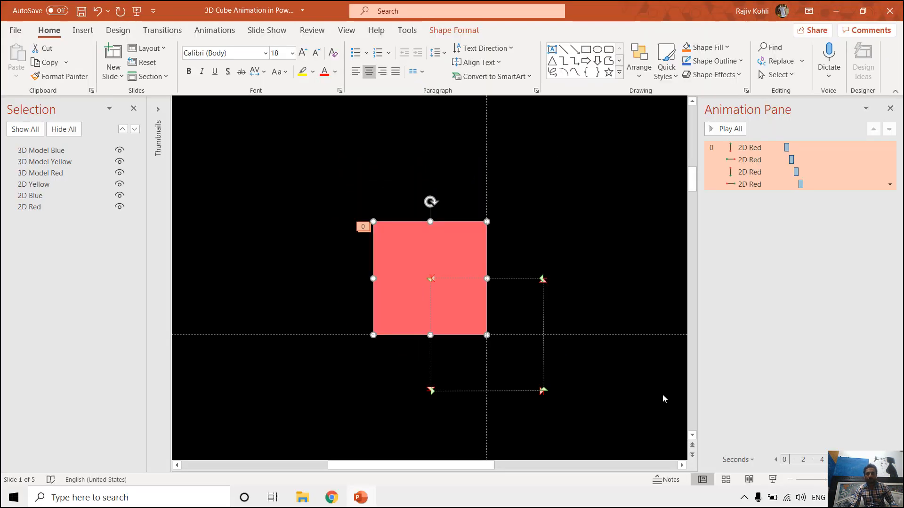
- Close the Selection Pane, expand the slide thumbnails, and display slide 1
left_click(134, 113)
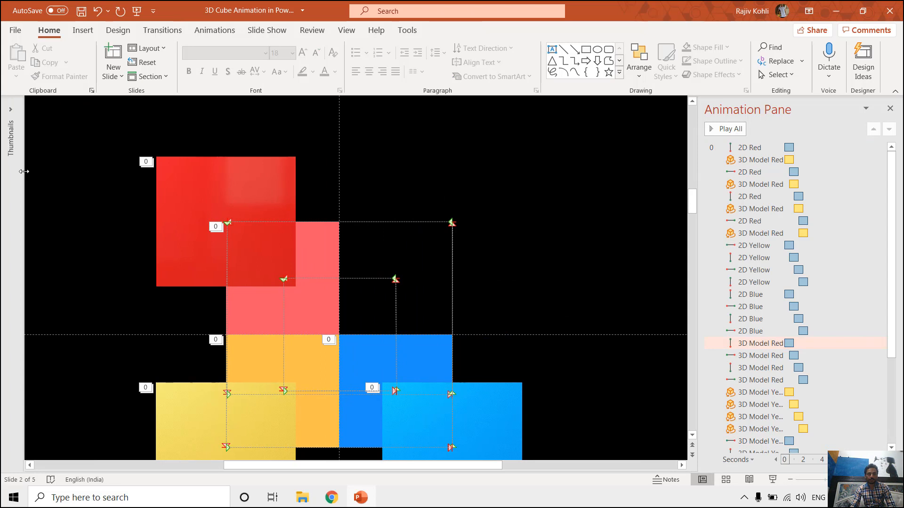
left_click_drag(22, 170, 102, 168)
left_click(65, 140)
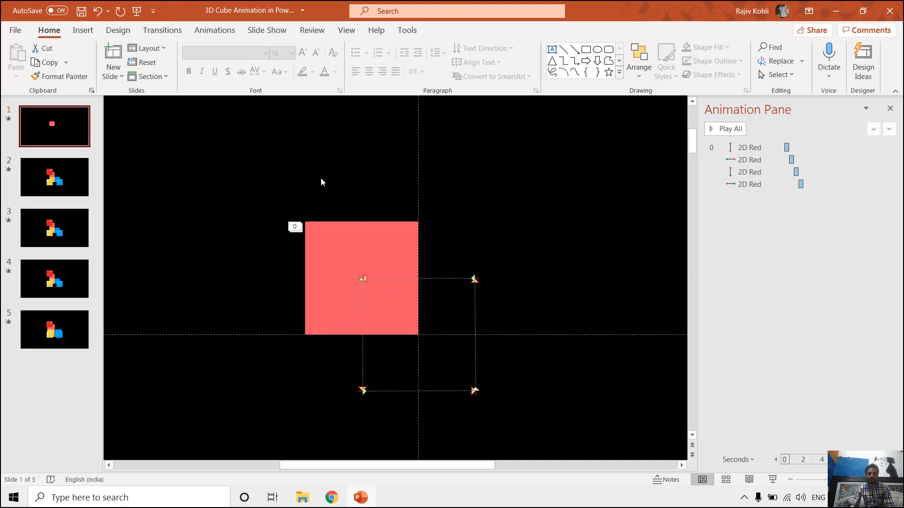
- Check in the slide show setup that looping continuously until Esc is enabled, and keep the settings
left_click(272, 32)
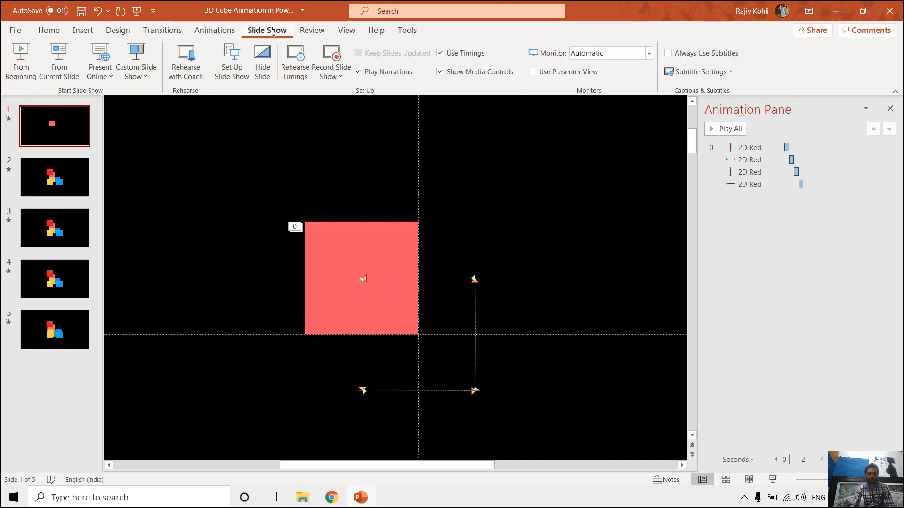
left_click(233, 61)
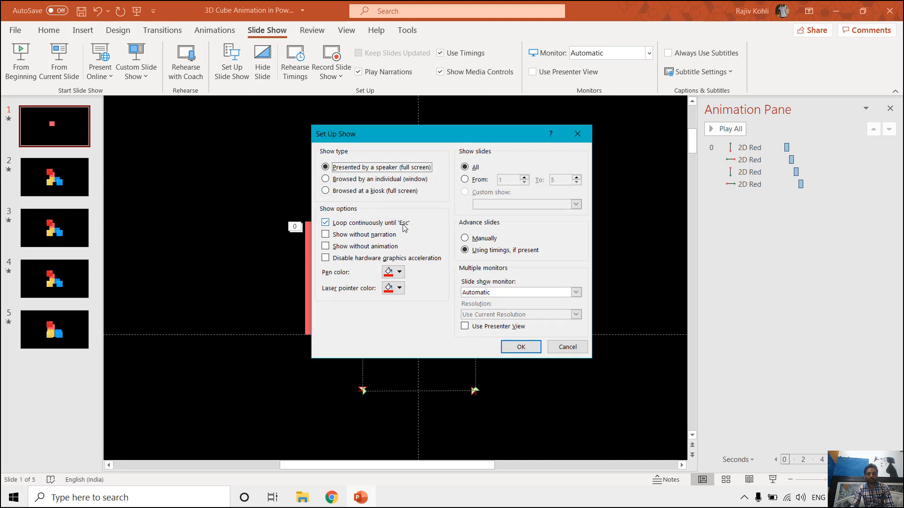
left_click(518, 347)
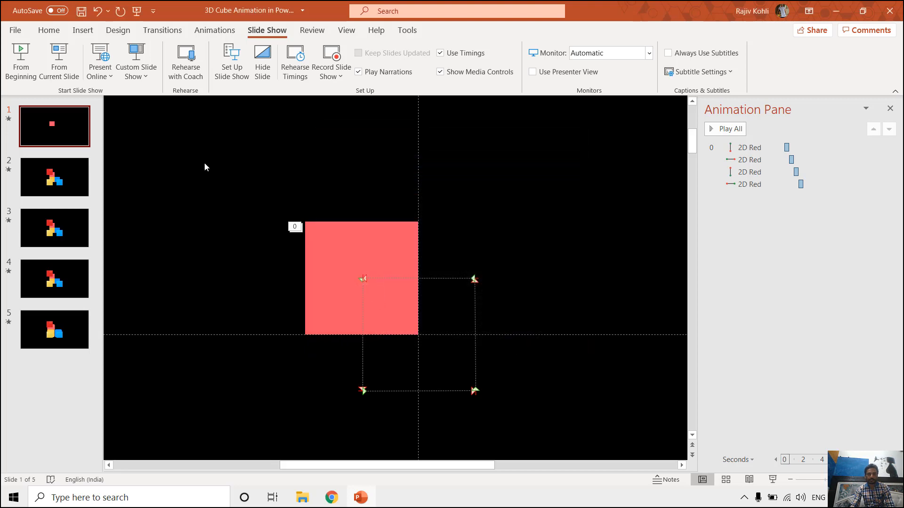
- Check the "End with black slide" setting among the advanced Slide Show options, and keep the options as they are
left_click(17, 30)
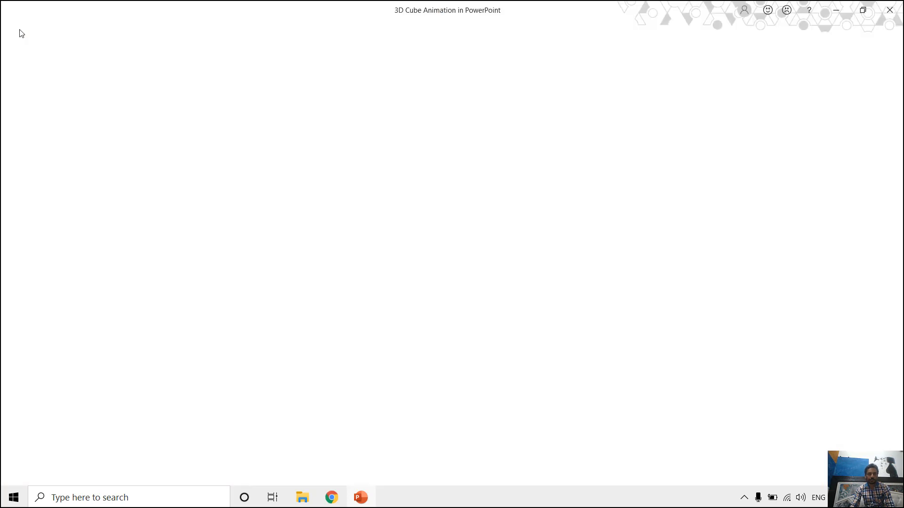
left_click(38, 465)
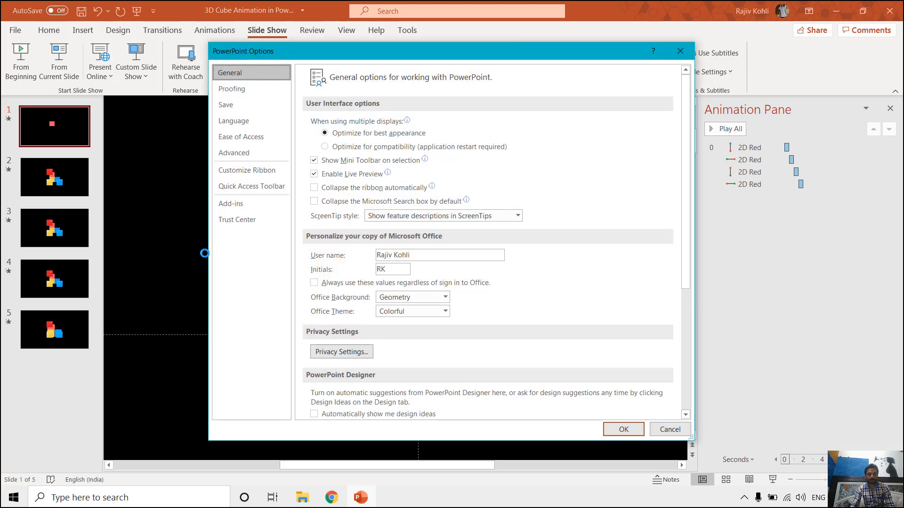
left_click(238, 154)
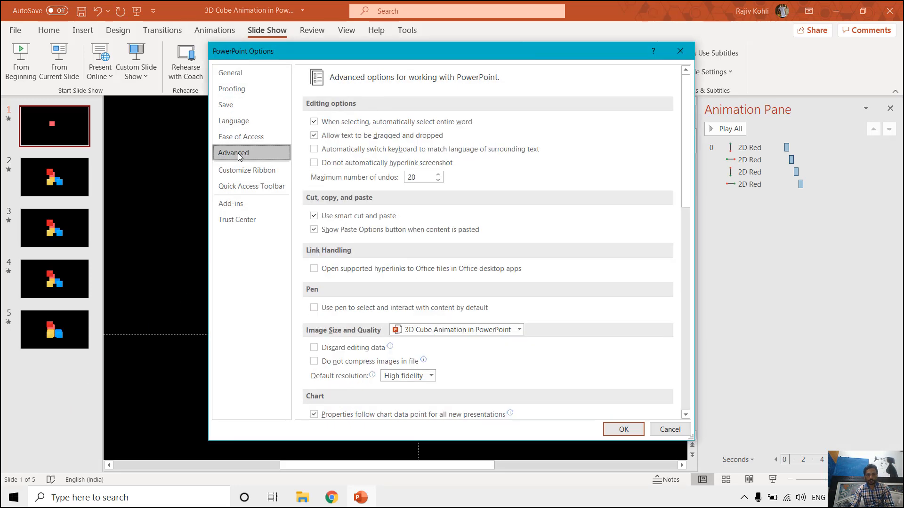
scroll(682, 219, "down", 3)
scroll(681, 219, "down", 6)
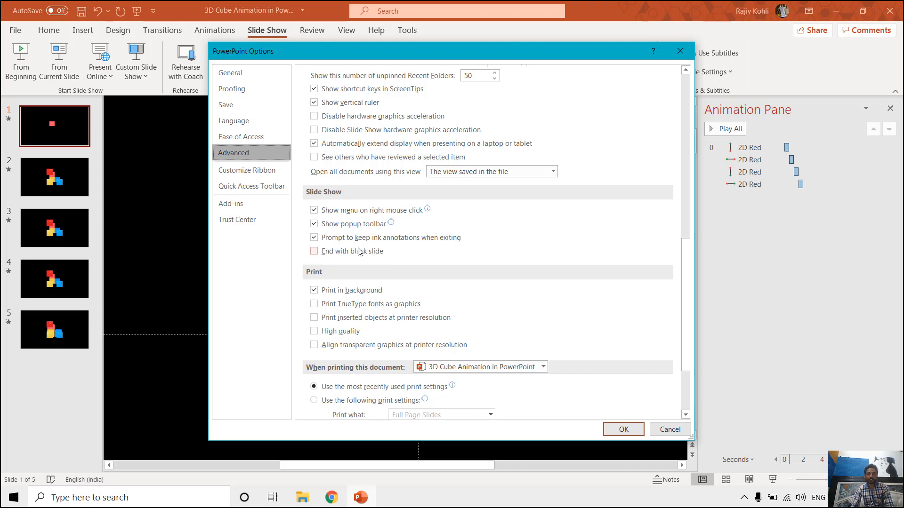
left_click(624, 429)
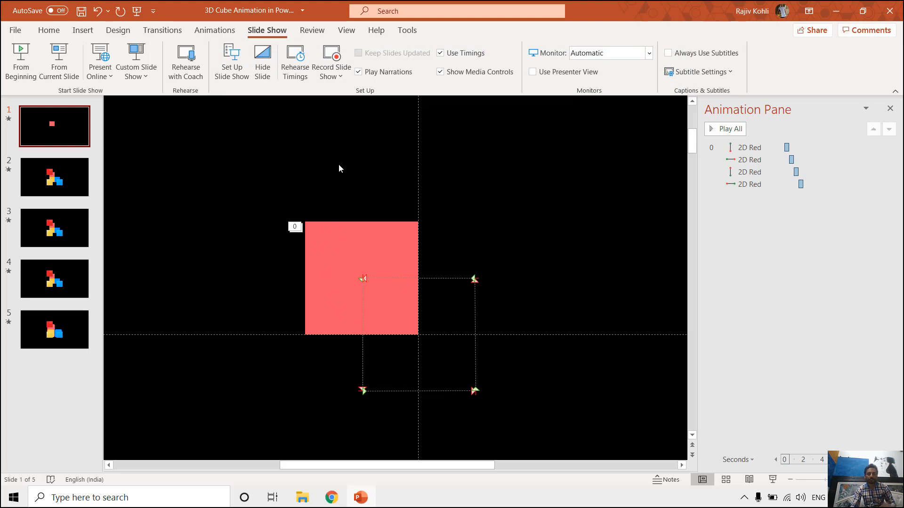
- Widen the thumbnails slightly and hide slides 2 through 5 from the slide show
left_click(61, 194)
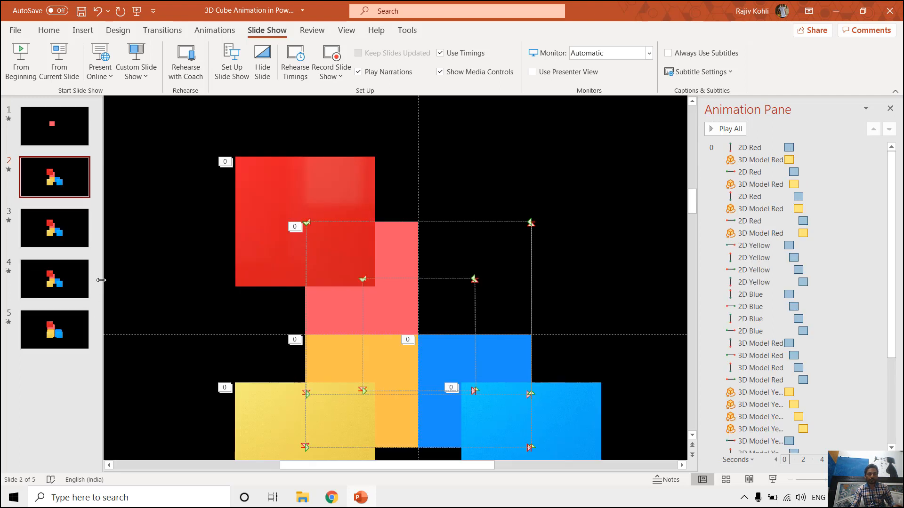
left_click_drag(101, 278, 112, 252)
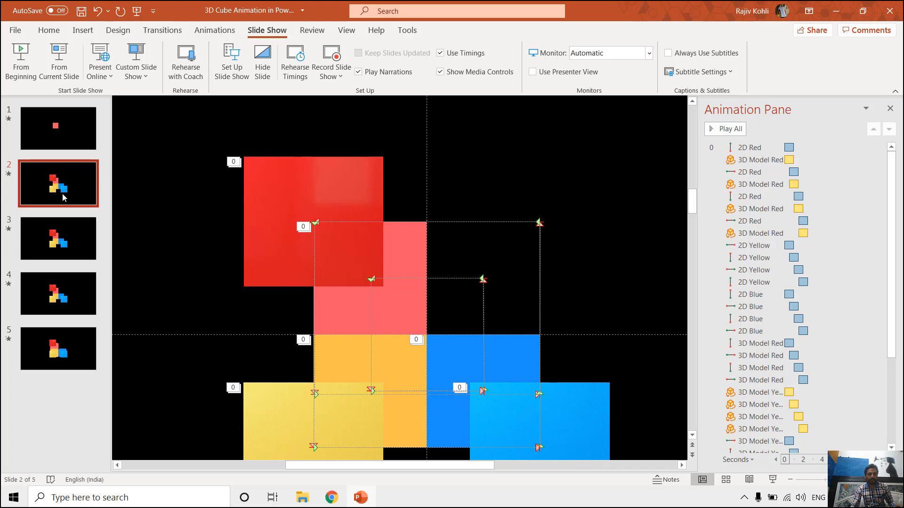
left_click(56, 343, "shift")
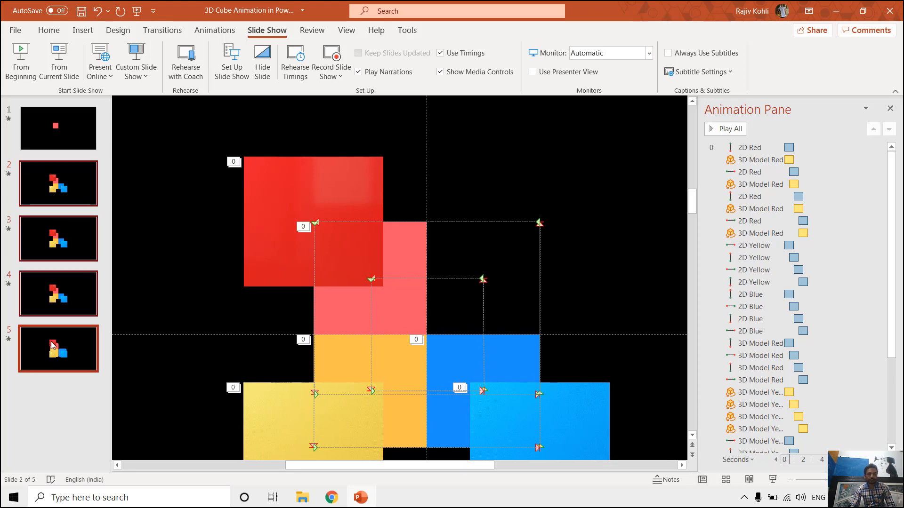
right_click(52, 345)
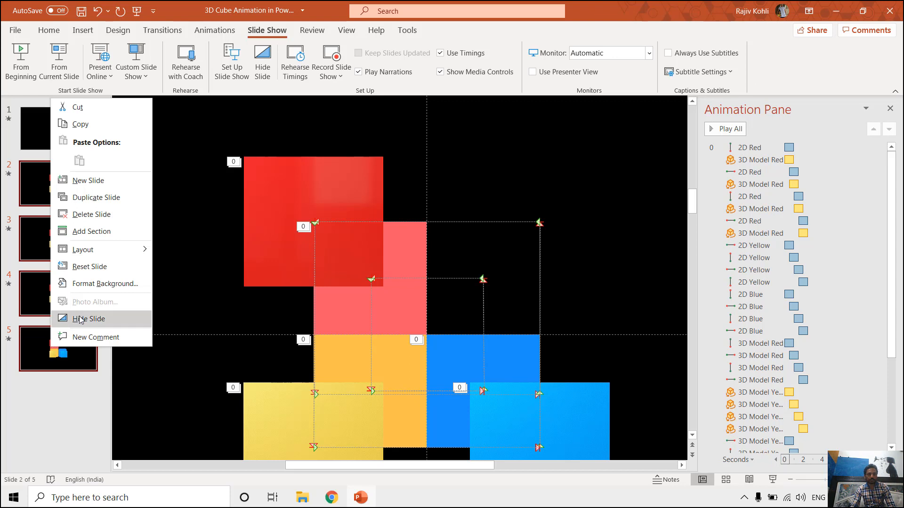
left_click(81, 320)
- Play slide 1 as a full-screen slide show to watch the red square's movement loop, and end the show
left_click(66, 126)
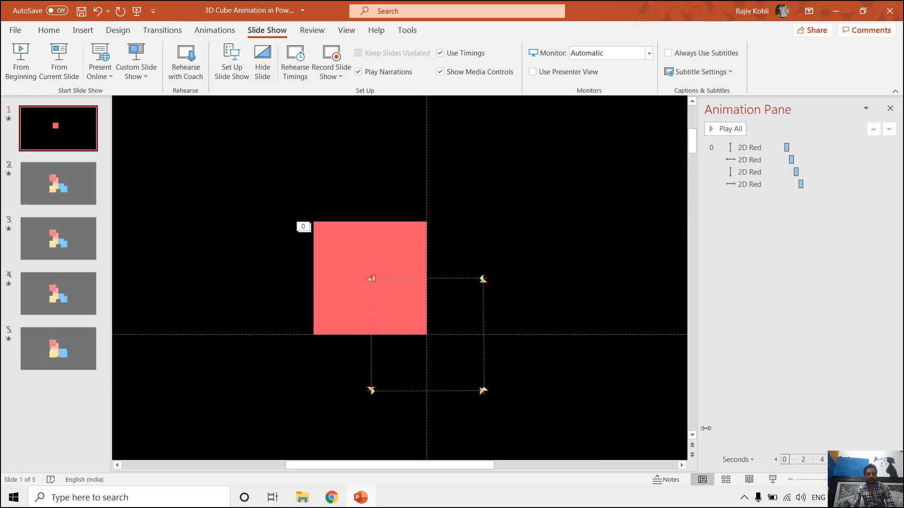
left_click(772, 479)
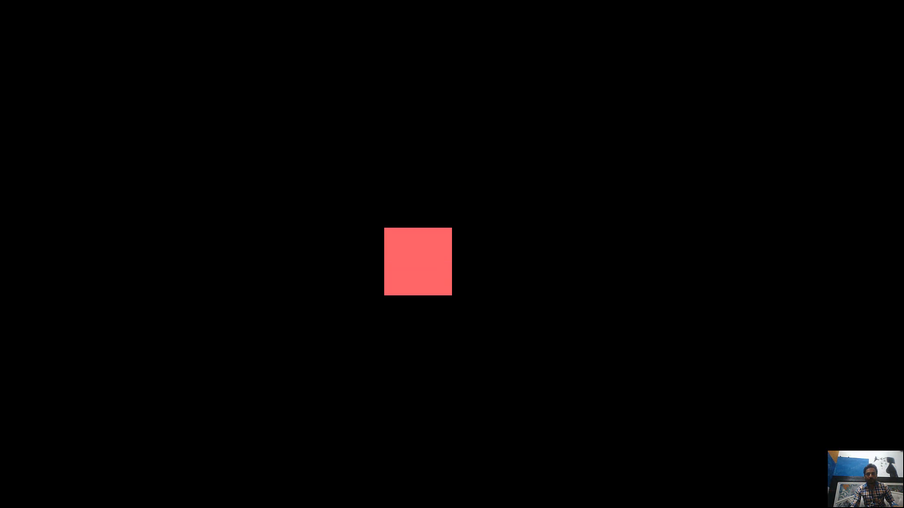
key("Escape")
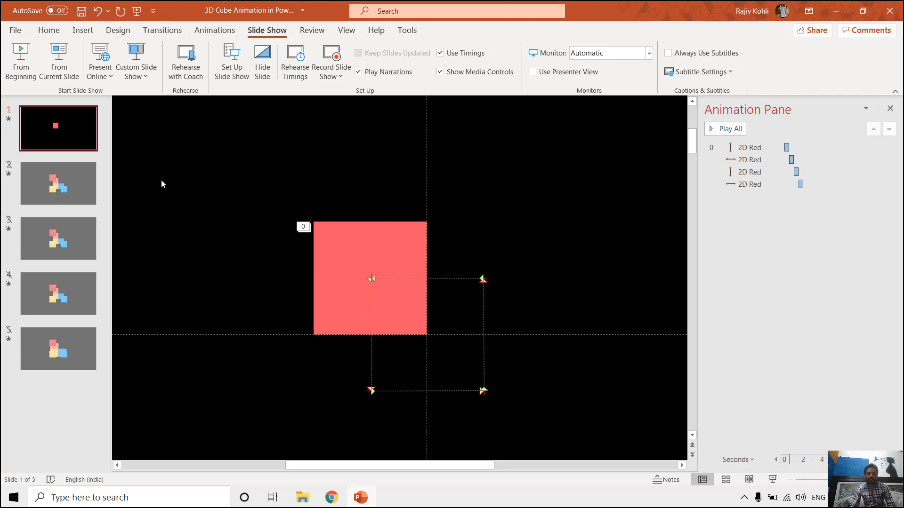
- Display the Selection Pane again and collapse the slide thumbnails to enlarge the editing area
left_click(47, 29)
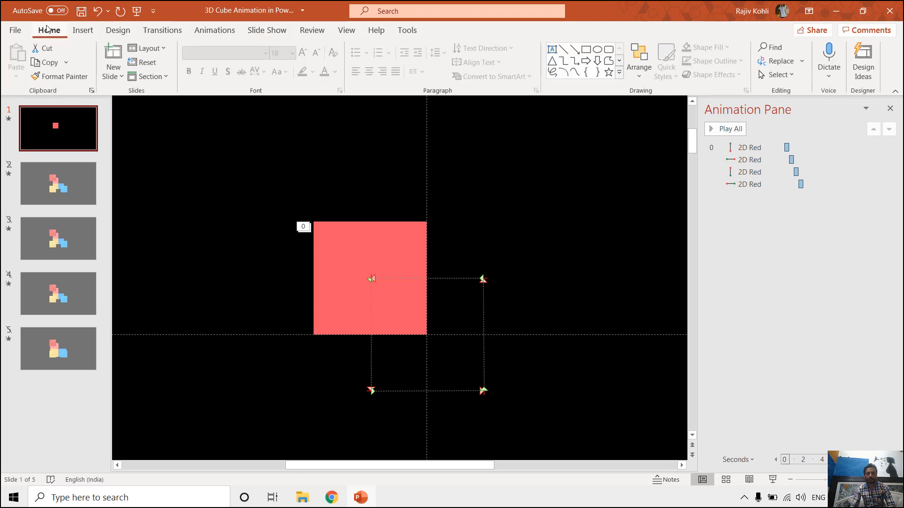
left_click(780, 75)
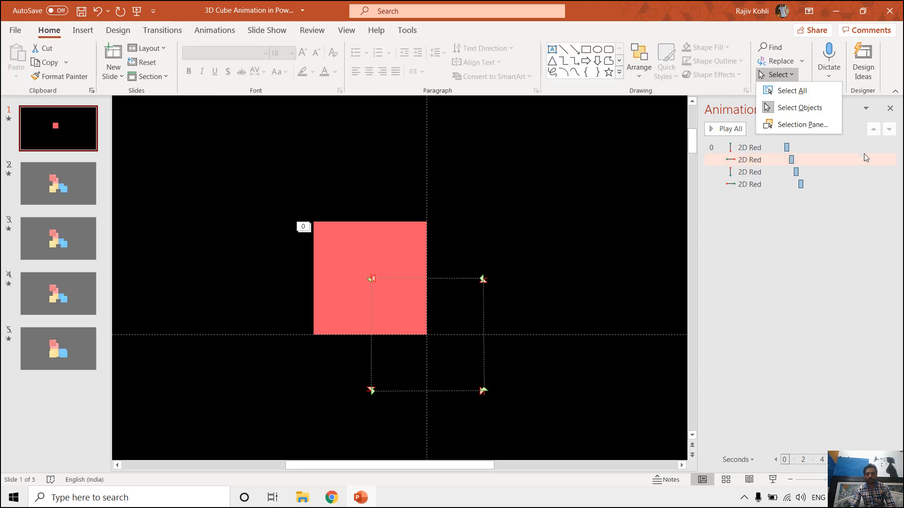
left_click(802, 125)
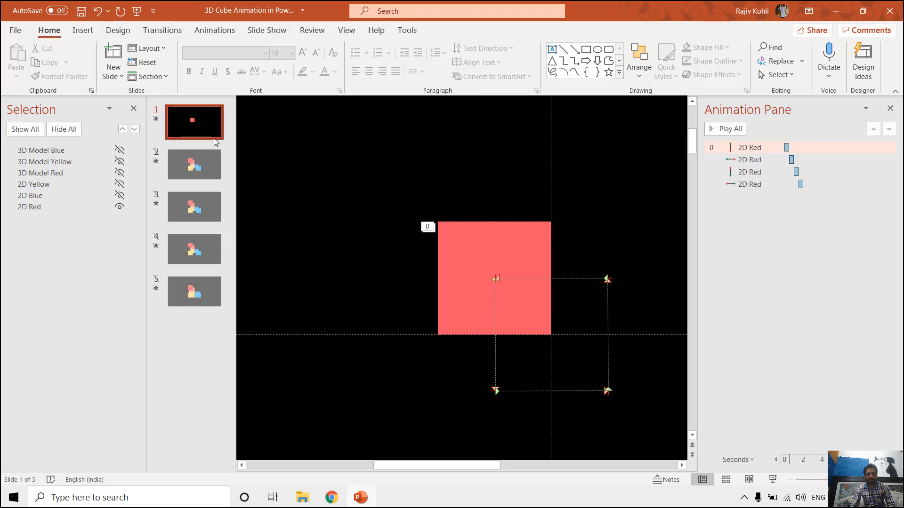
left_click_drag(235, 142, 193, 143)
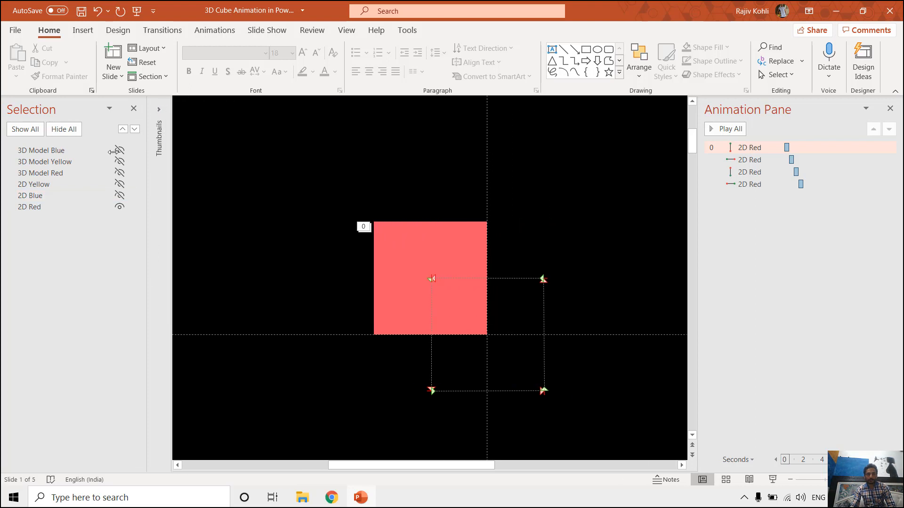
- Hide the 2D Red square and show only 2D Blue to examine its motion paths and animations
left_click(120, 207)
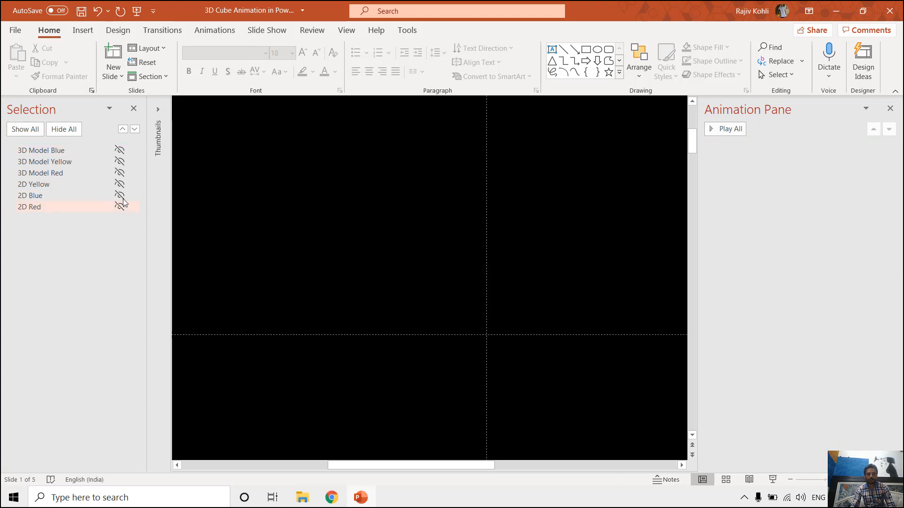
left_click(120, 197)
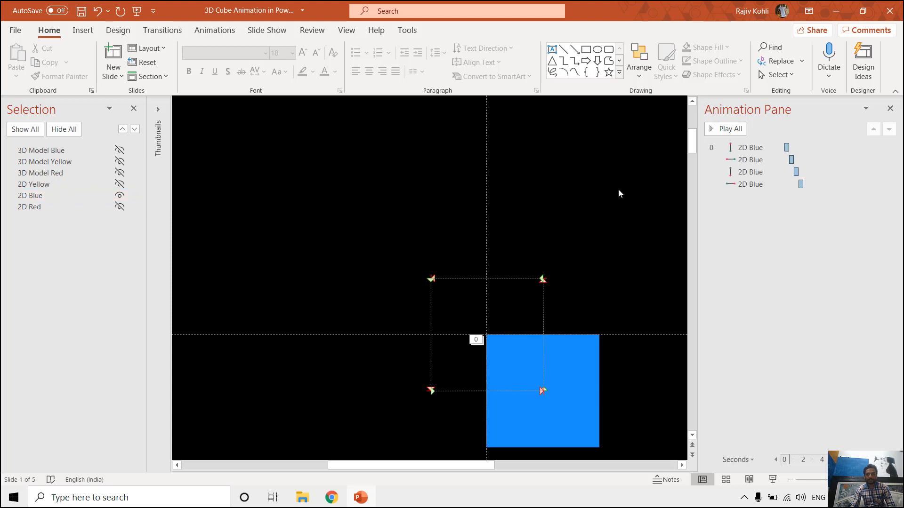
scroll(595, 254, "down", 1)
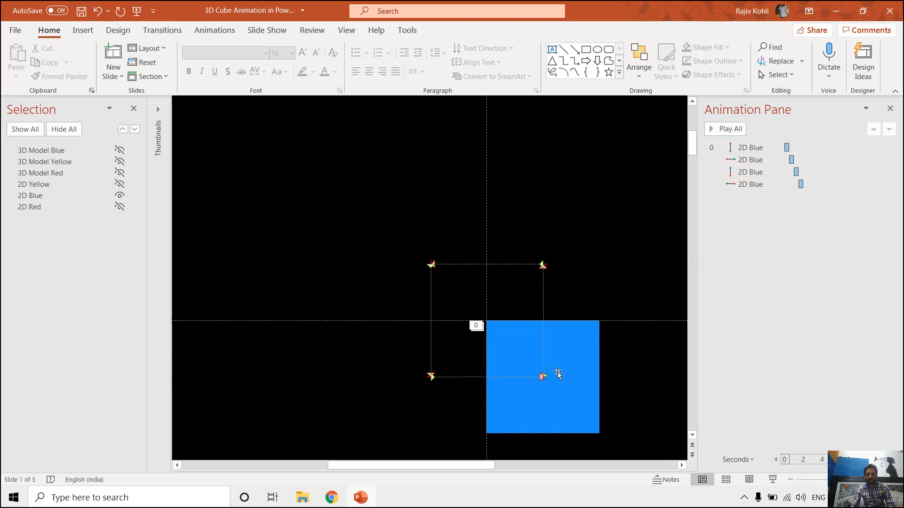
- Show 2D Yellow in place of 2D Blue to examine its motion paths, and make 2D Blue and 2D Red visible as well
left_click(120, 197)
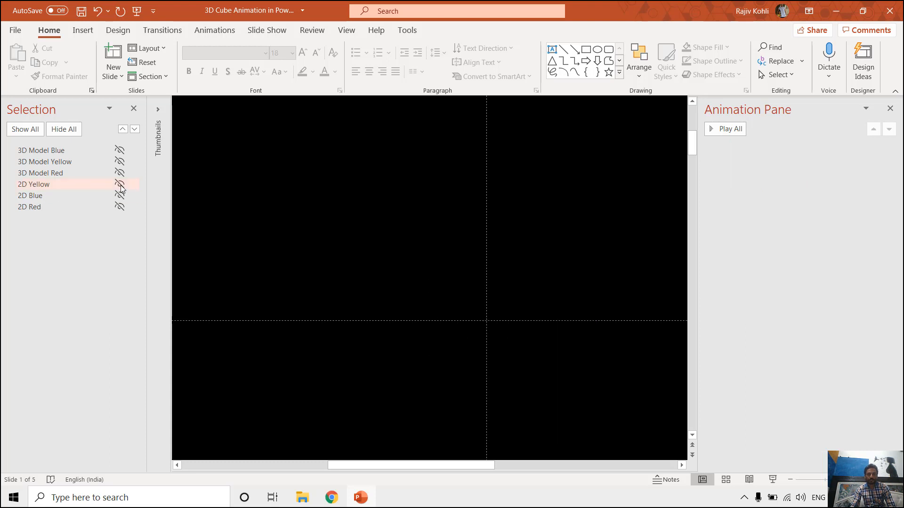
left_click(120, 185)
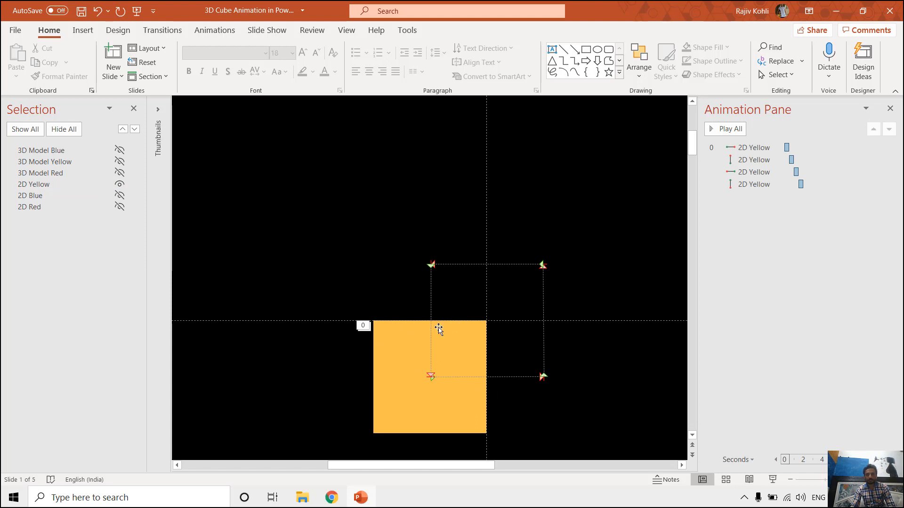
left_click(119, 195)
left_click(119, 207)
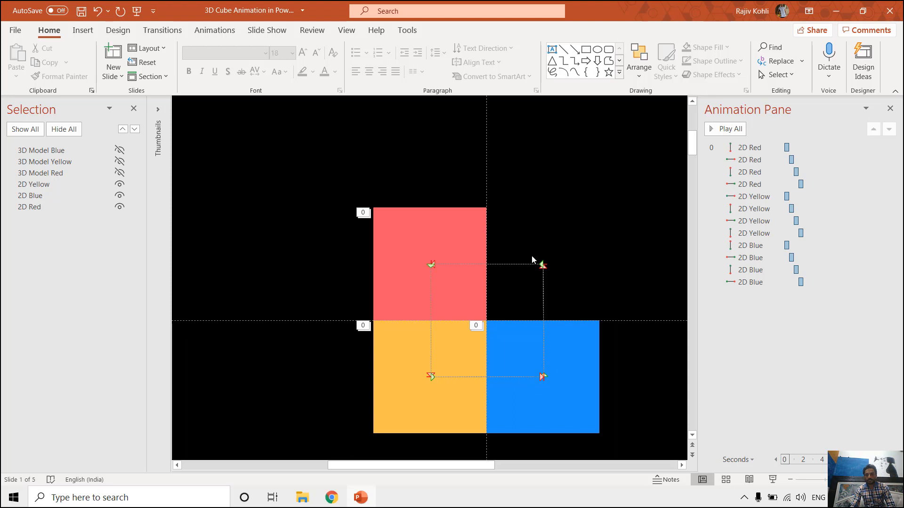
- Examine the effect and timing settings of the first 2D Red motion path, and close its dialog without changing anything
left_click(226, 36)
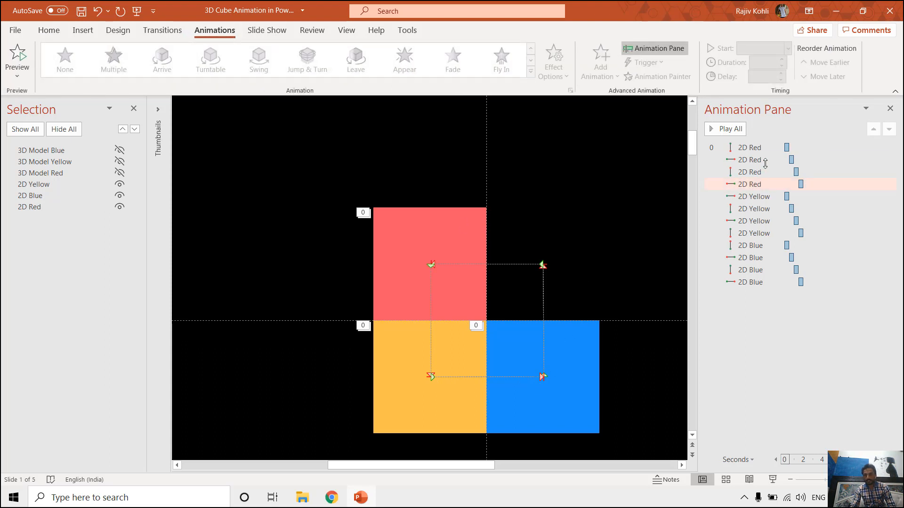
left_click(762, 147)
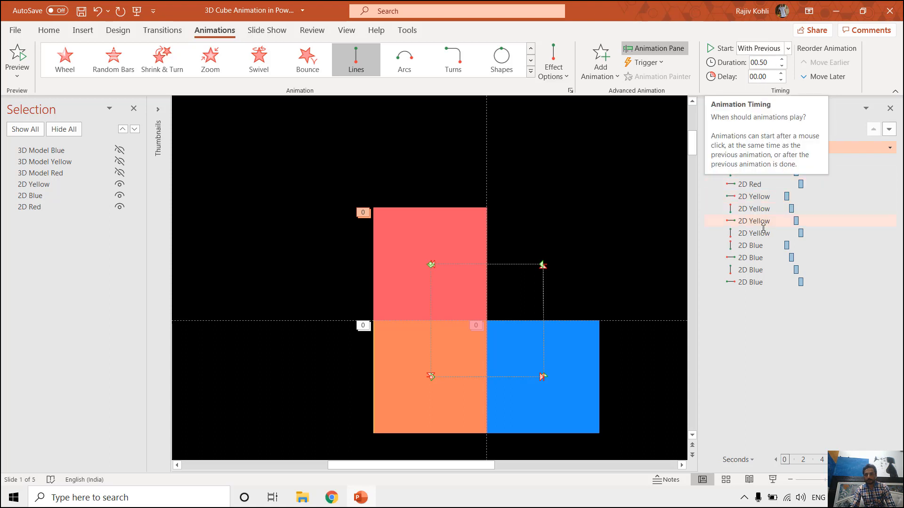
double_click(753, 147)
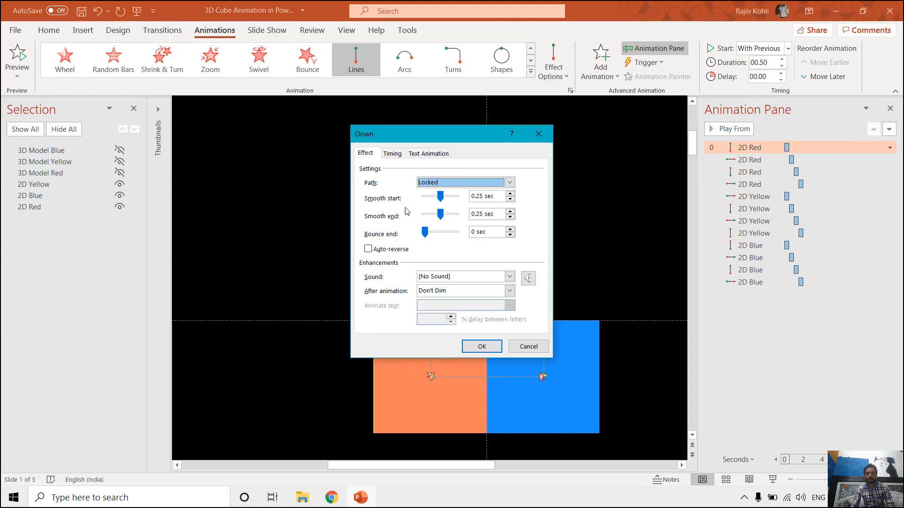
left_click(393, 154)
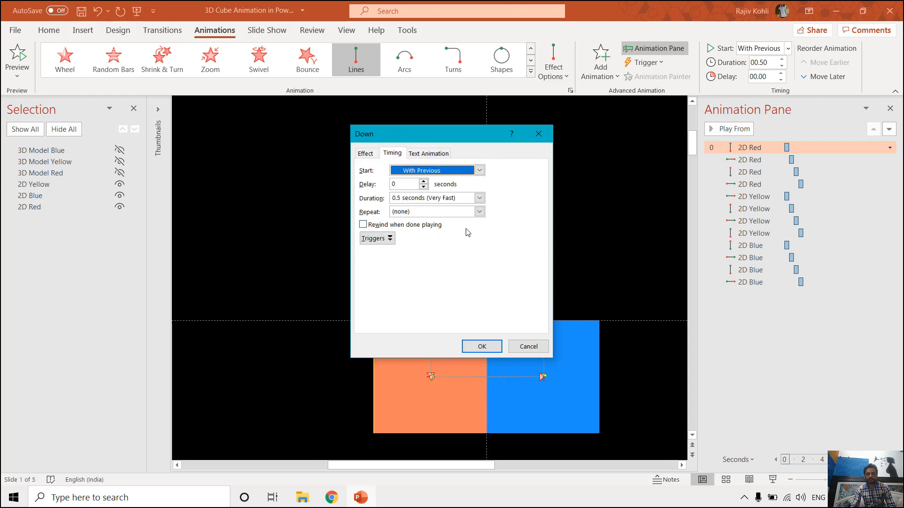
left_click(478, 346)
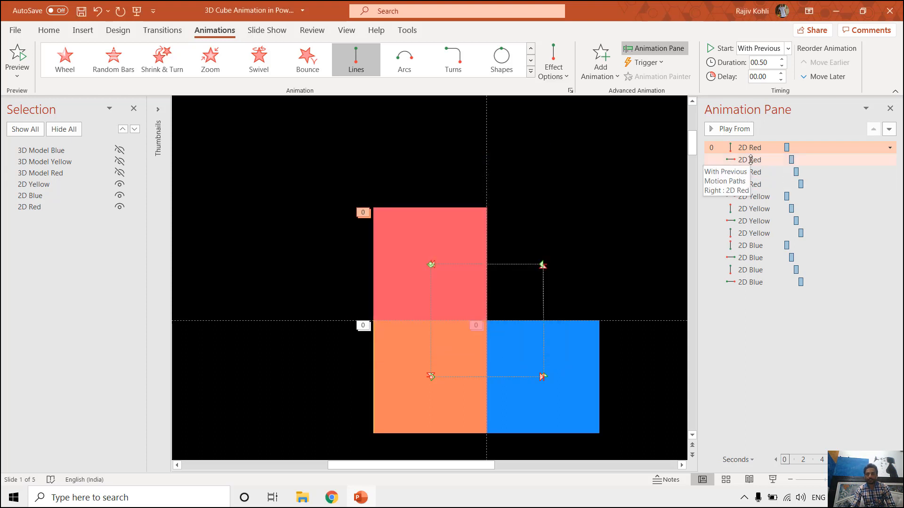
- Step through the 2D Red and 2D Yellow motion paths in the animation list to compare their duration and delay
left_click(750, 160)
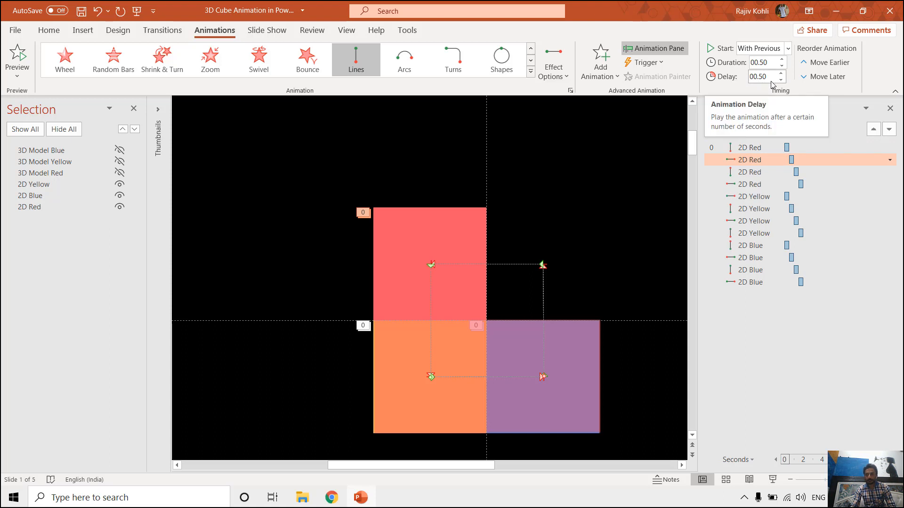
left_click(765, 145)
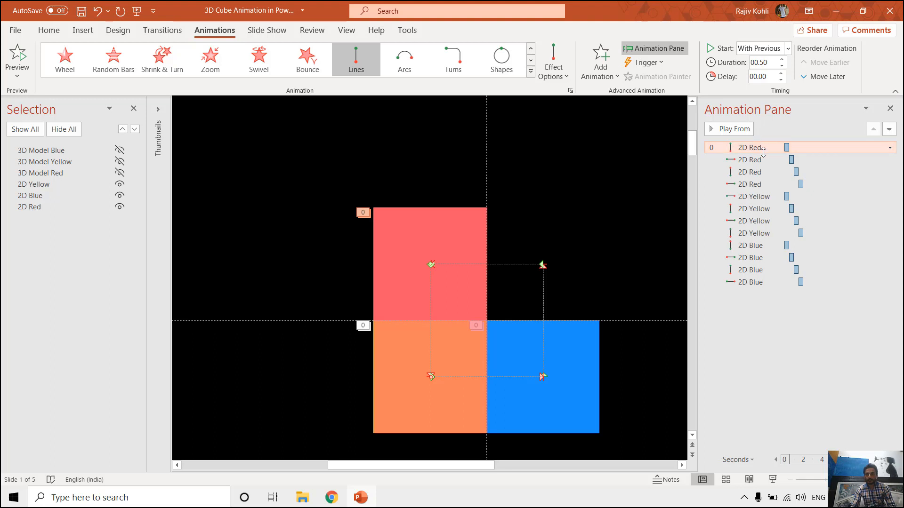
left_click(781, 172)
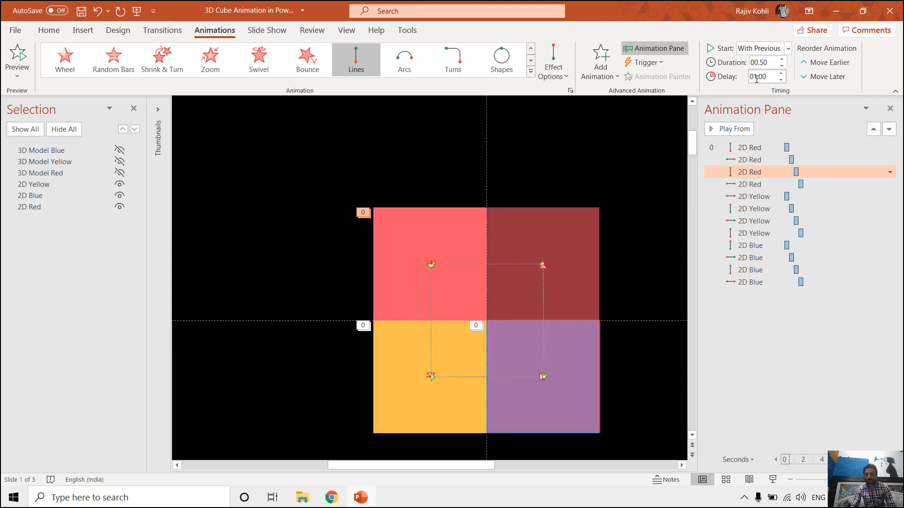
left_click(786, 183)
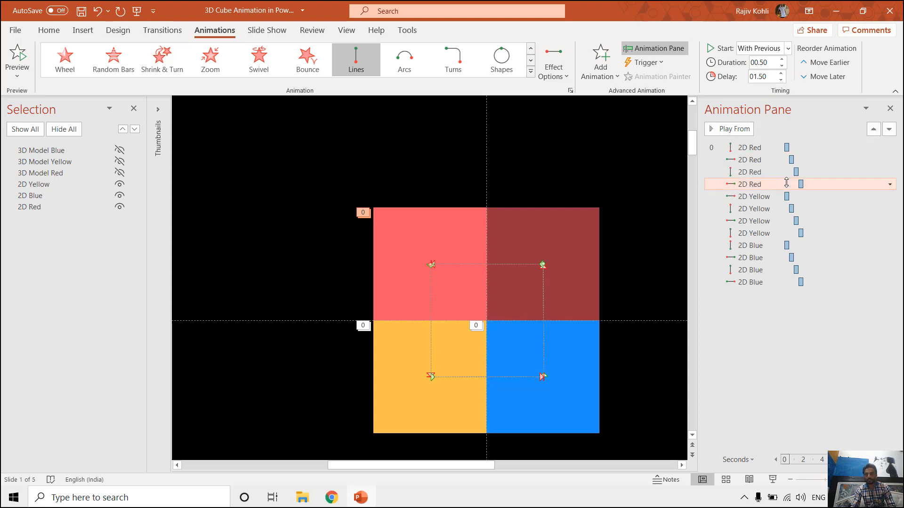
left_click(773, 196)
left_click(770, 210)
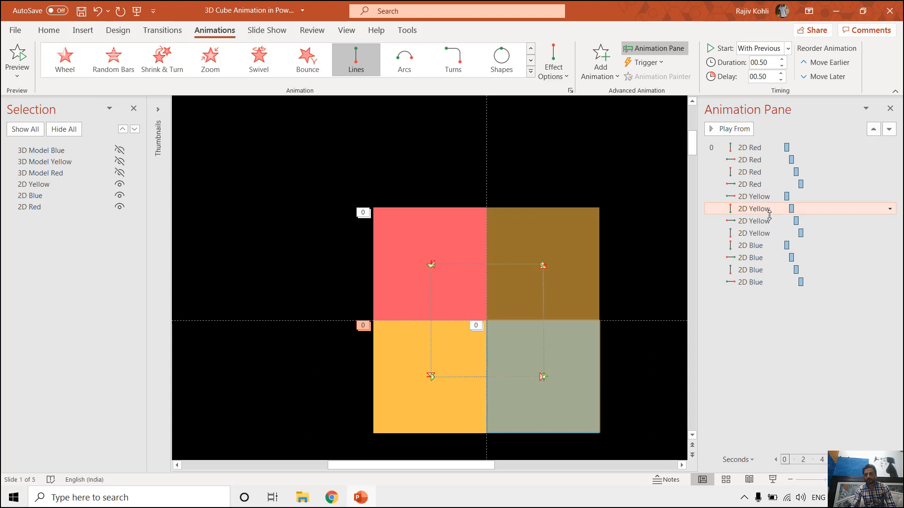
left_click(770, 221)
left_click(771, 231)
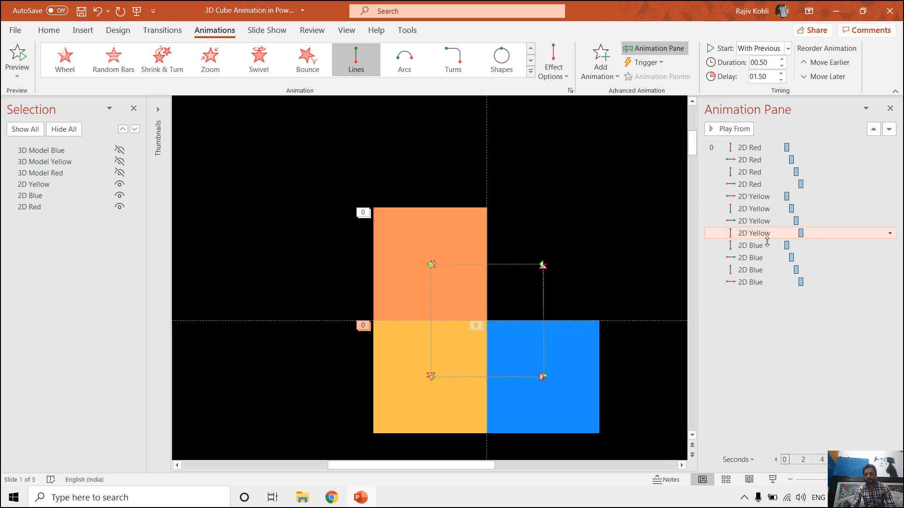
- Check the duration and delay of the four 2D Blue motion paths, and play the slide show of the 2D squares
left_click(768, 246)
left_click(766, 258)
left_click(765, 270)
left_click(764, 282)
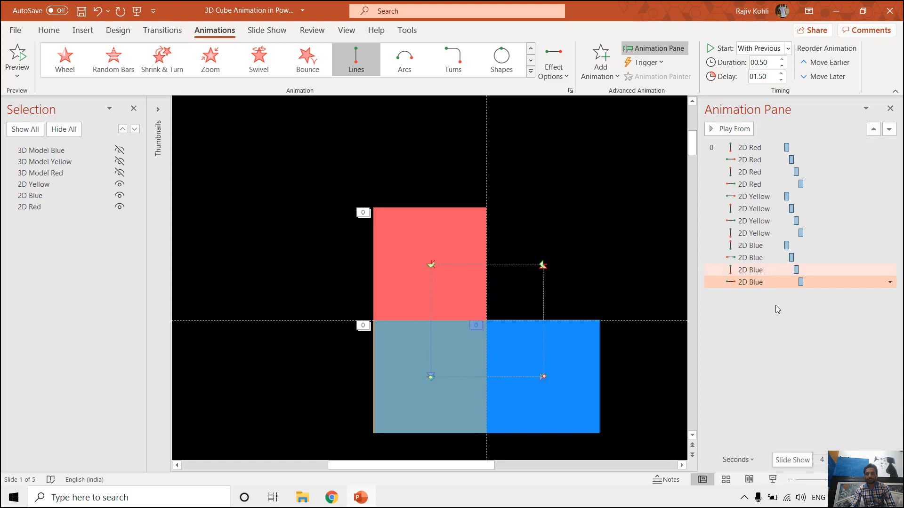
left_click(772, 479)
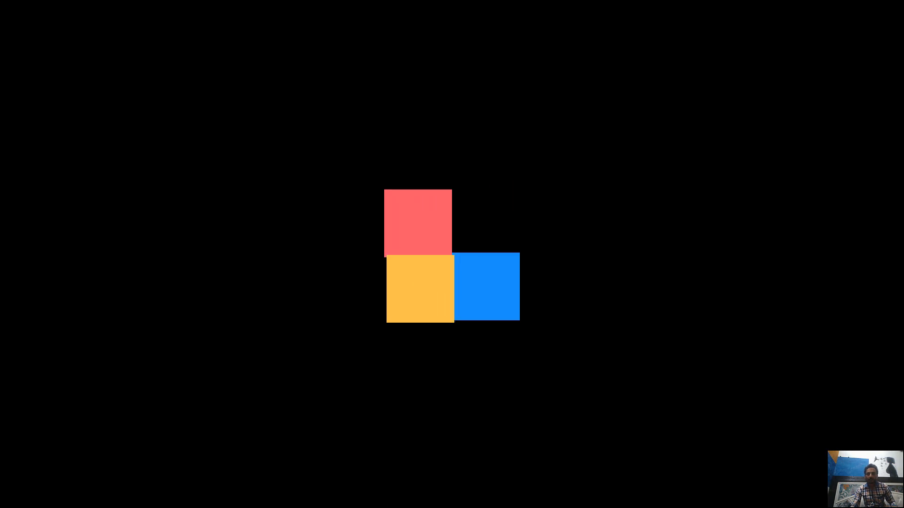
key("Escape")
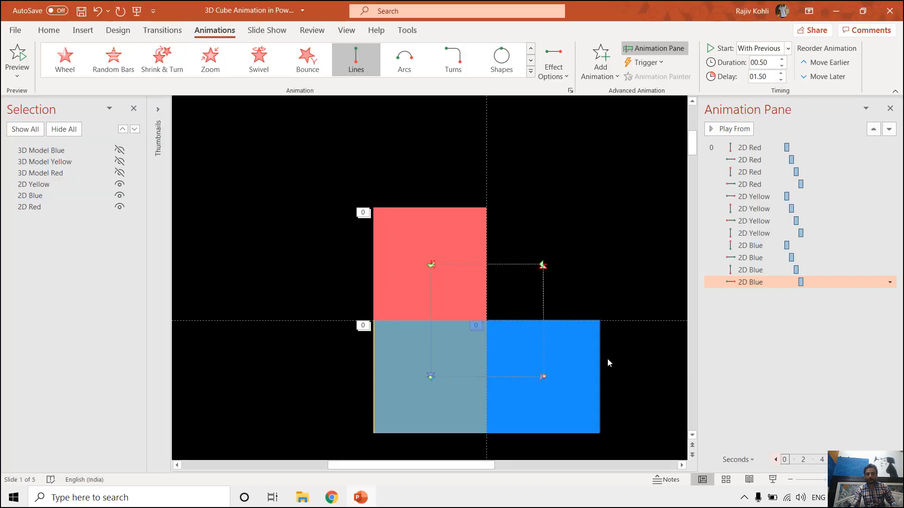
- Make 3D Model Red visible, tilt the cube to reveal its underside, and undo the rotation
left_click(120, 174)
left_click(350, 162)
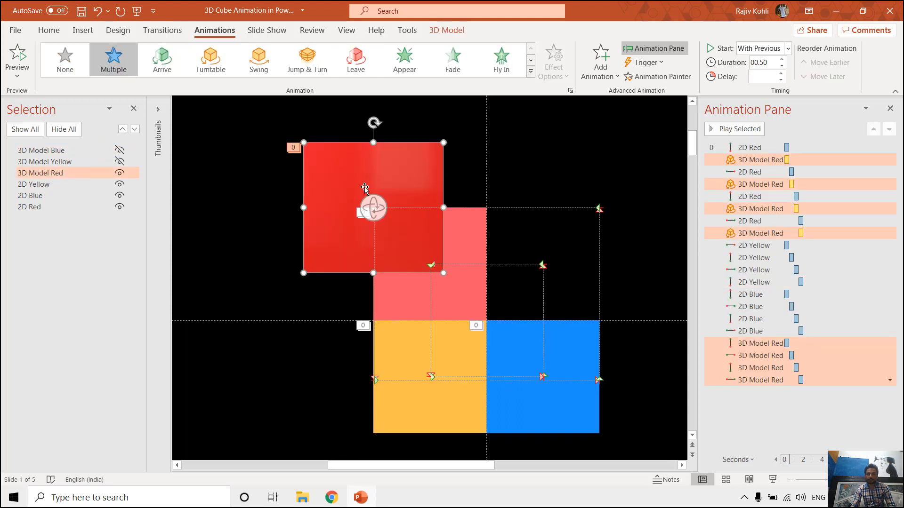
left_click_drag(368, 210, 374, 185)
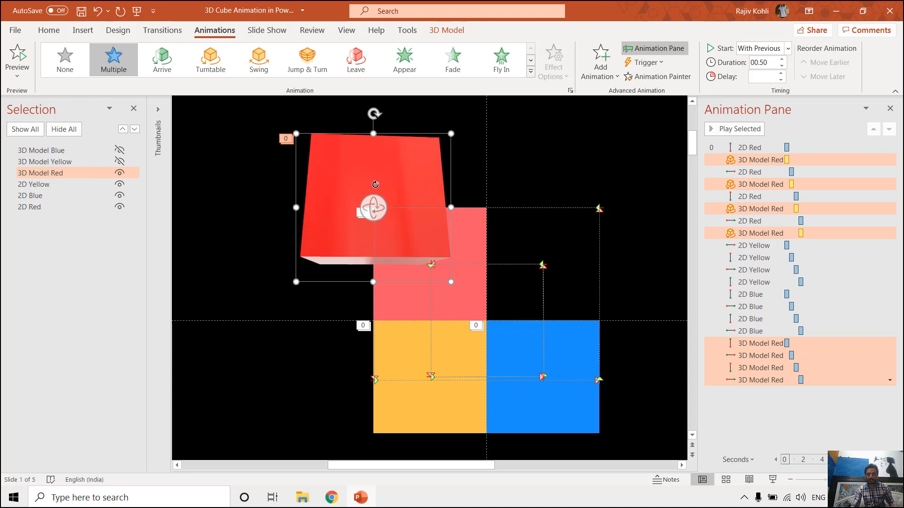
key("ctrl+z")
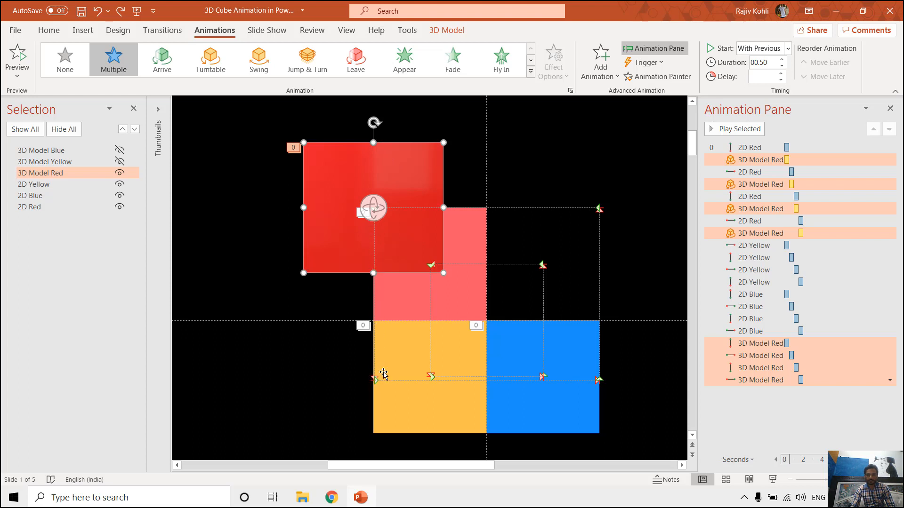
- Hide 2D Yellow, 2D Blue and 2D Red, and inspect the first Turntable animation of 3D Model Red
left_click(120, 184)
left_click(119, 195)
left_click(120, 206)
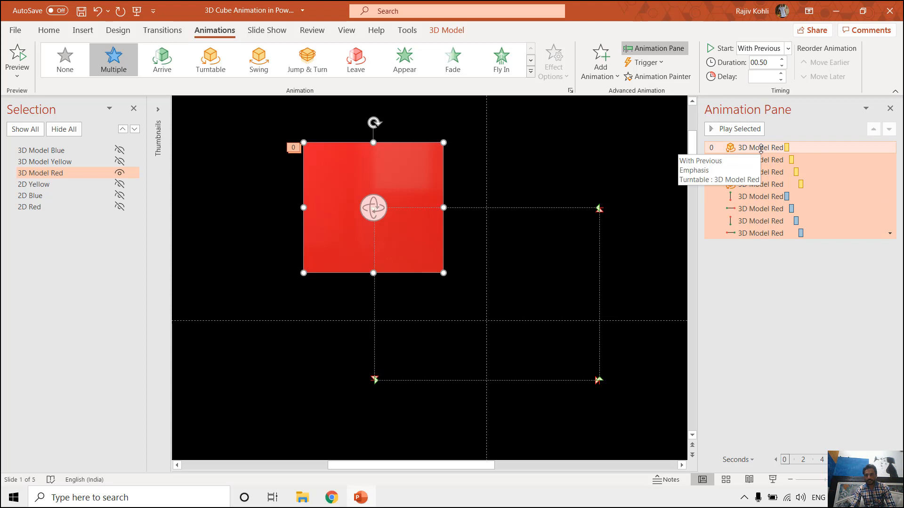
left_click(761, 149)
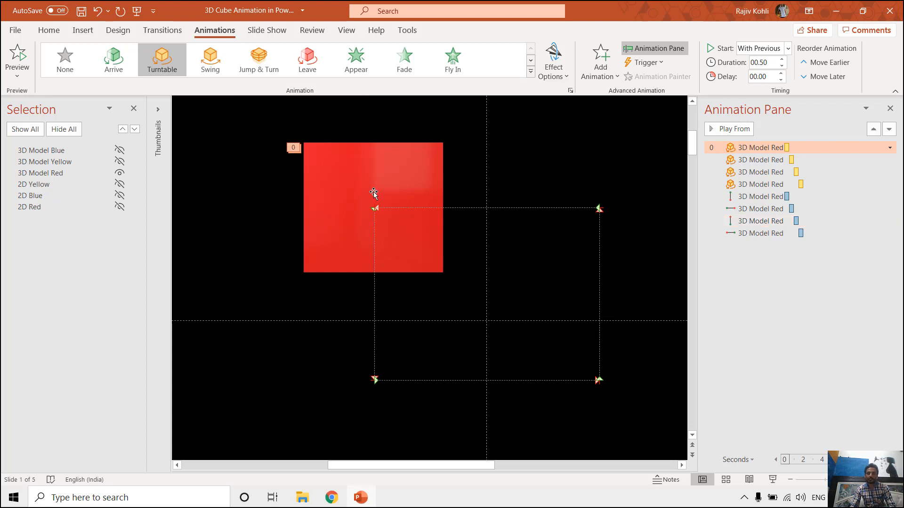
key("Escape")
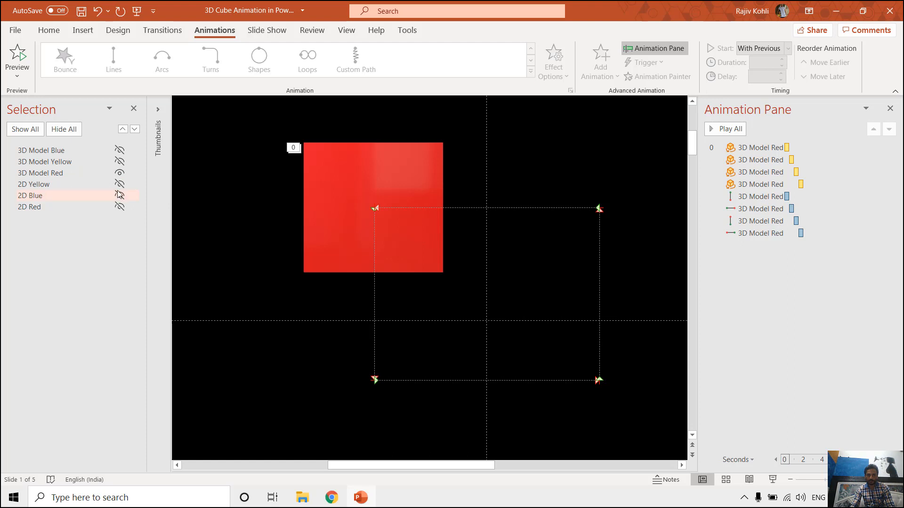
- Make 2D Red visible alongside 3D Model Red, and play the slide show to watch both move together
left_click(119, 207)
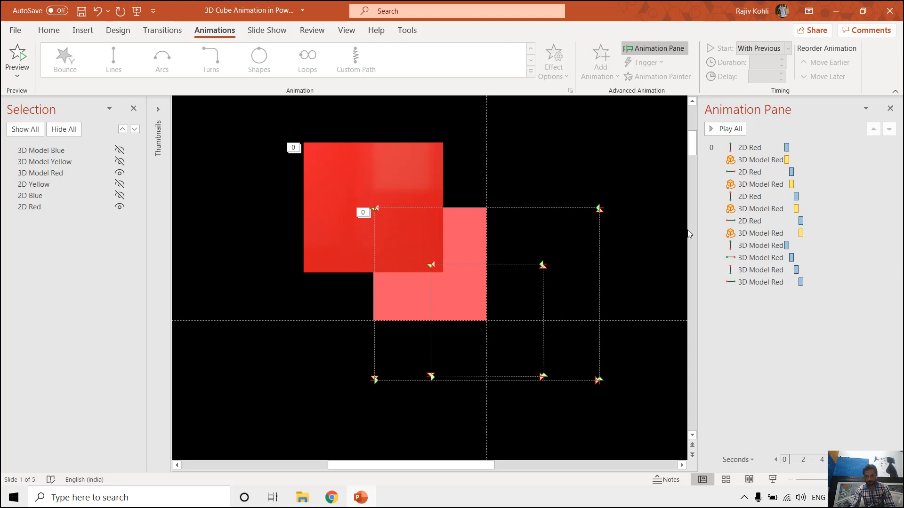
key("F5")
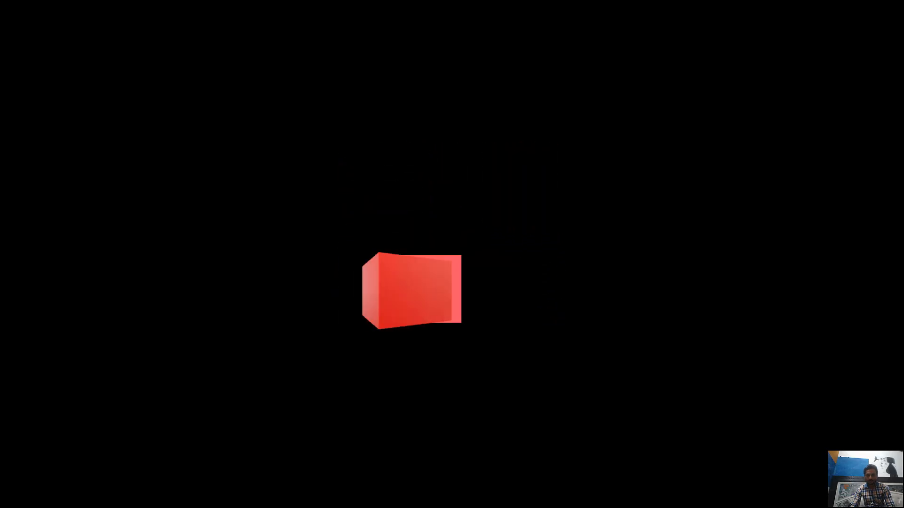
key("Escape")
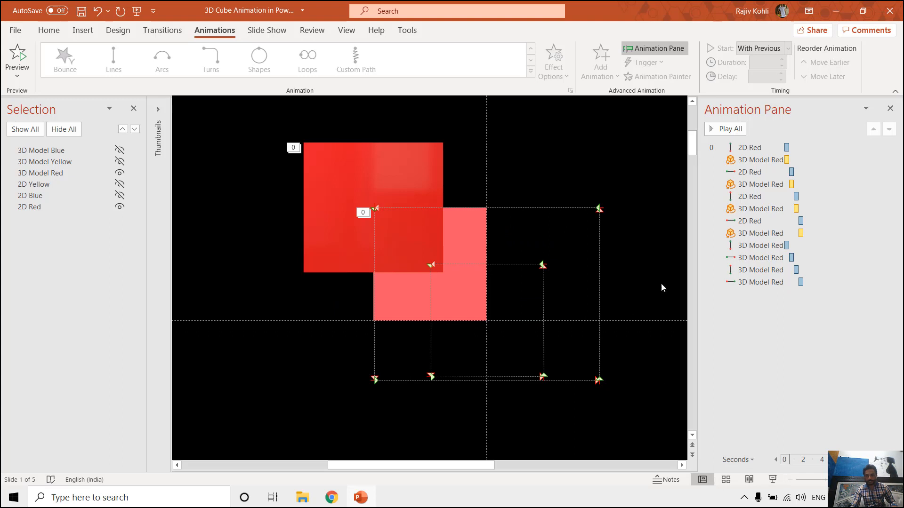
- Examine the effect and timing settings of the first 3D Model Red Turntable animation without changing them
left_click(761, 160)
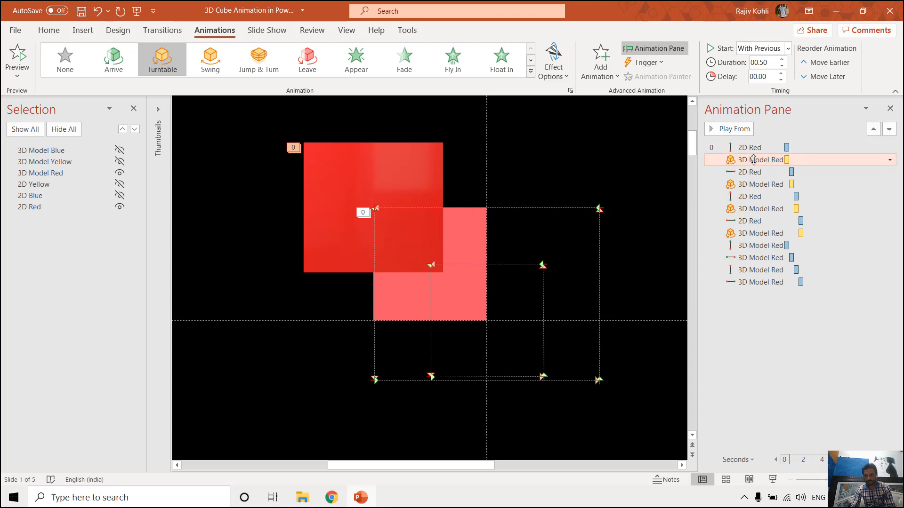
double_click(753, 160)
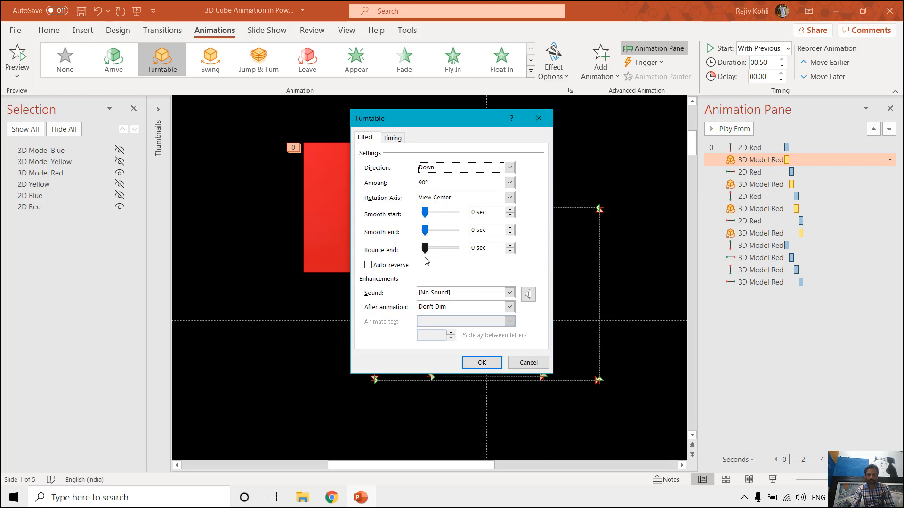
left_click(392, 138)
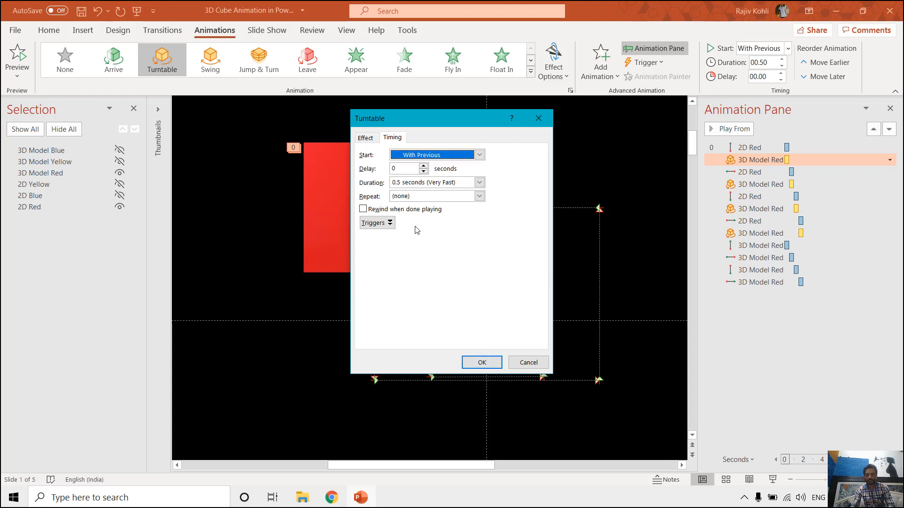
left_click(480, 362)
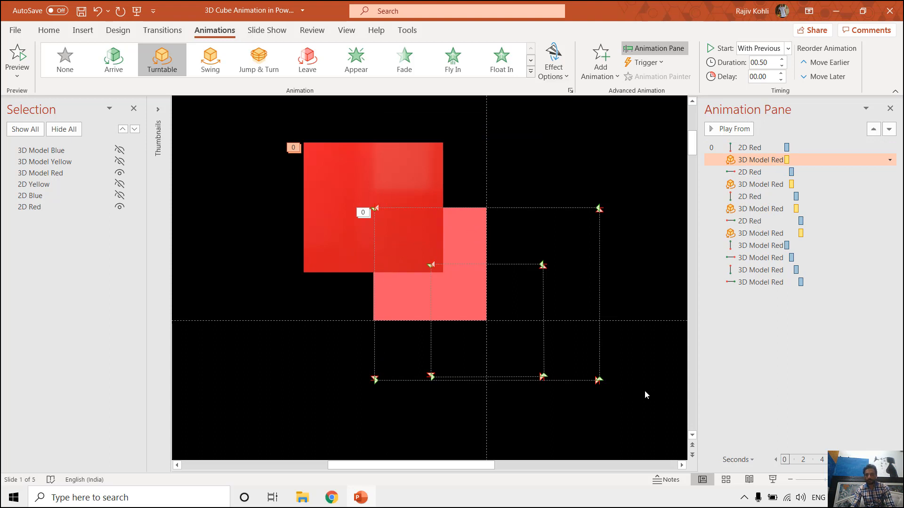
- Examine the second and third 2D Red motion paths together with the effect settings of the matching 3D Model Red Turntable animations
left_click(776, 172)
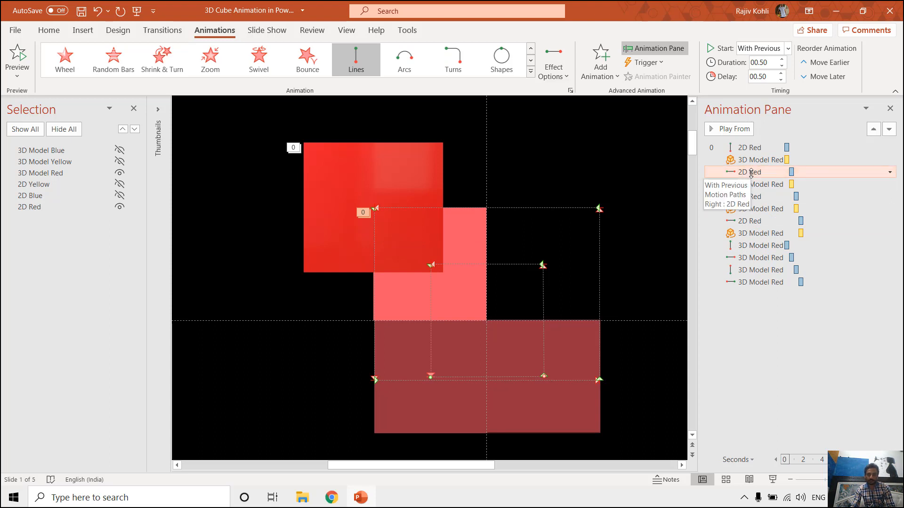
double_click(752, 184)
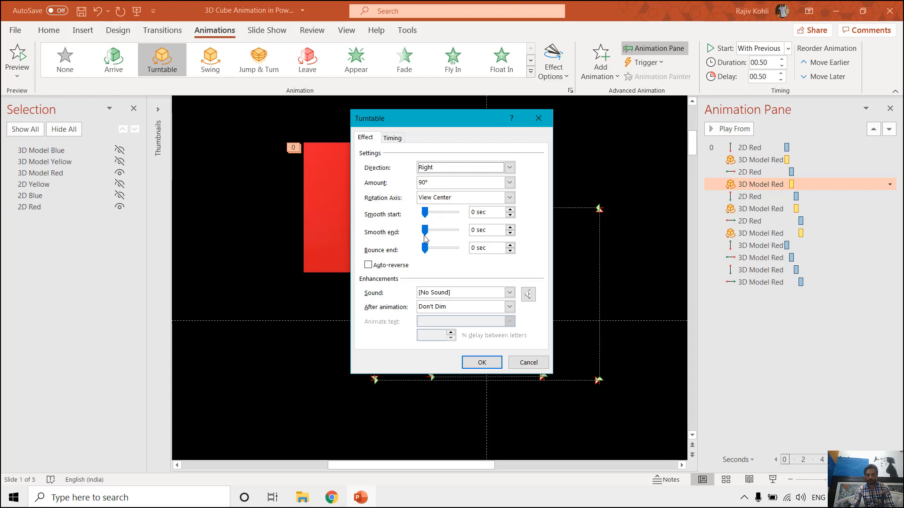
left_click(482, 362)
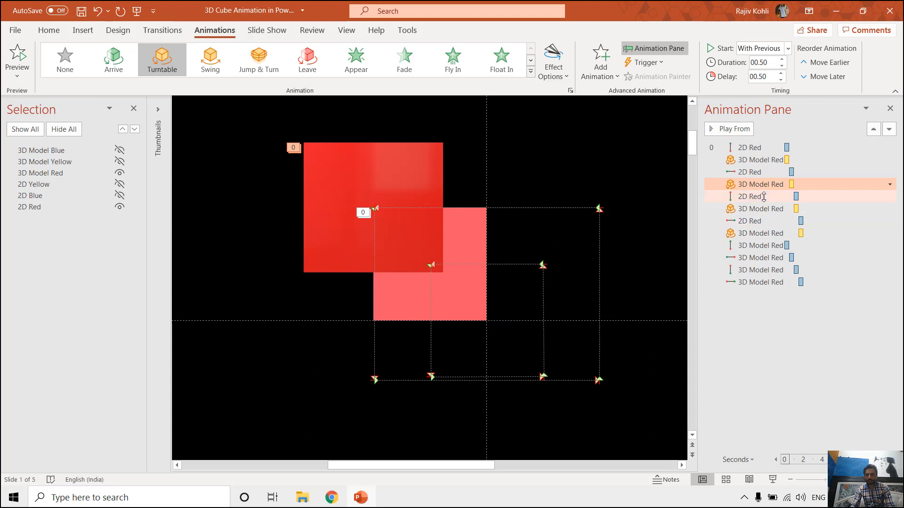
left_click(764, 197)
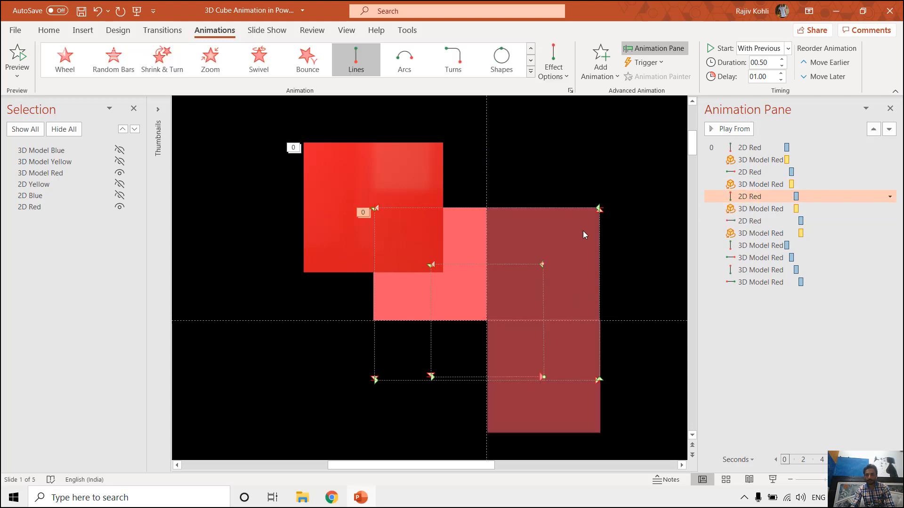
double_click(760, 209)
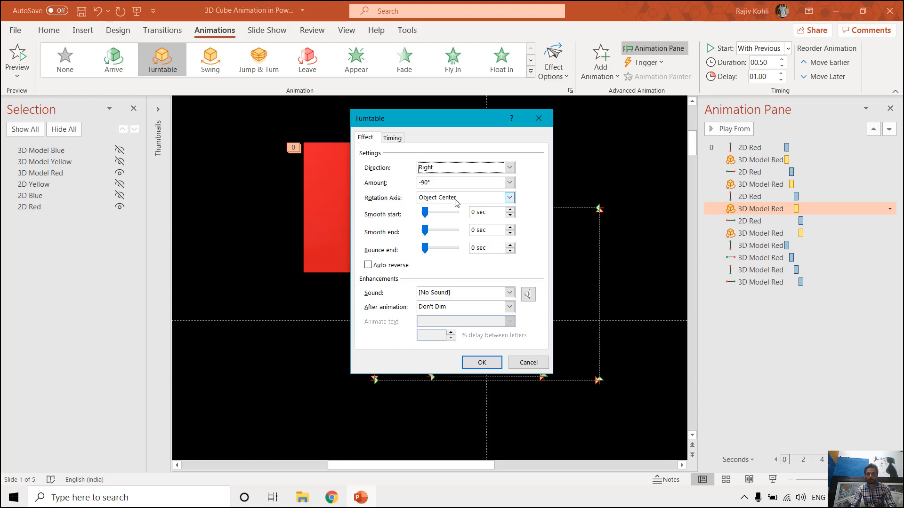
key("Return")
- Examine the last 2D Red motion path and the matching Turntable's effect settings, and play the slide show of the red pair
left_click(779, 219)
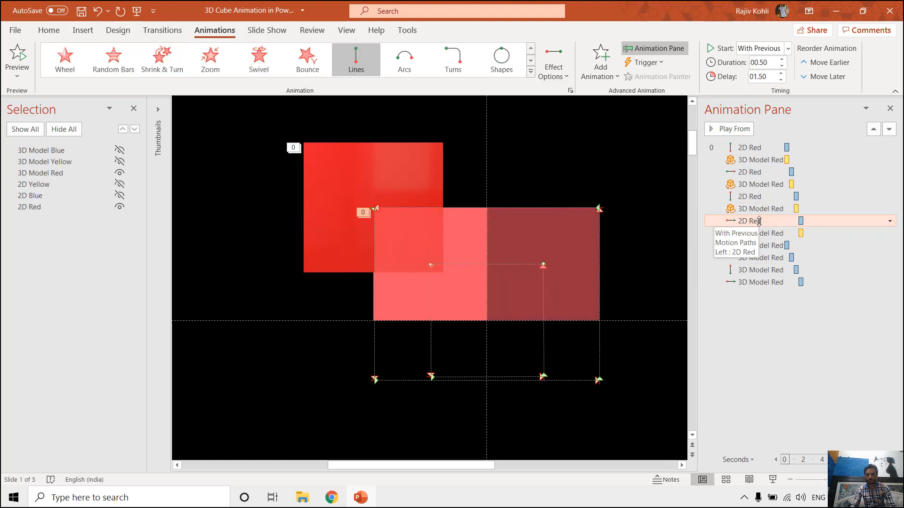
double_click(761, 233)
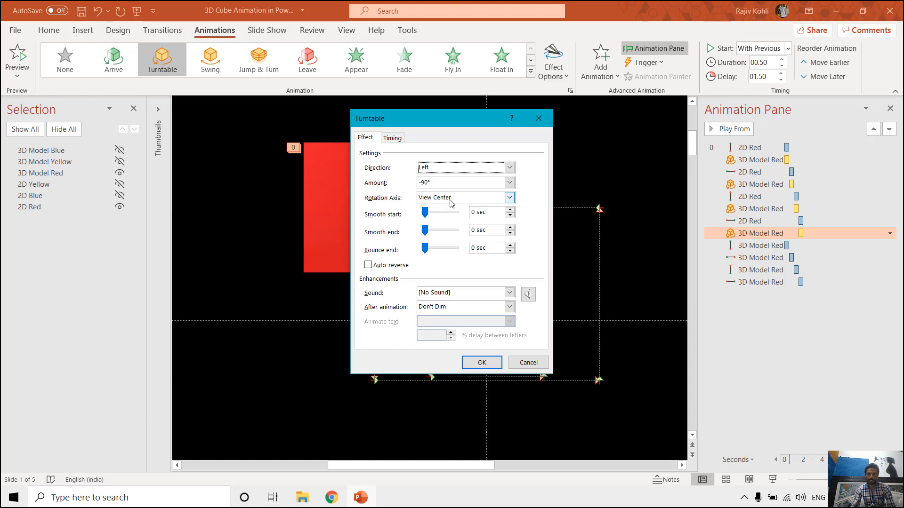
left_click(529, 363)
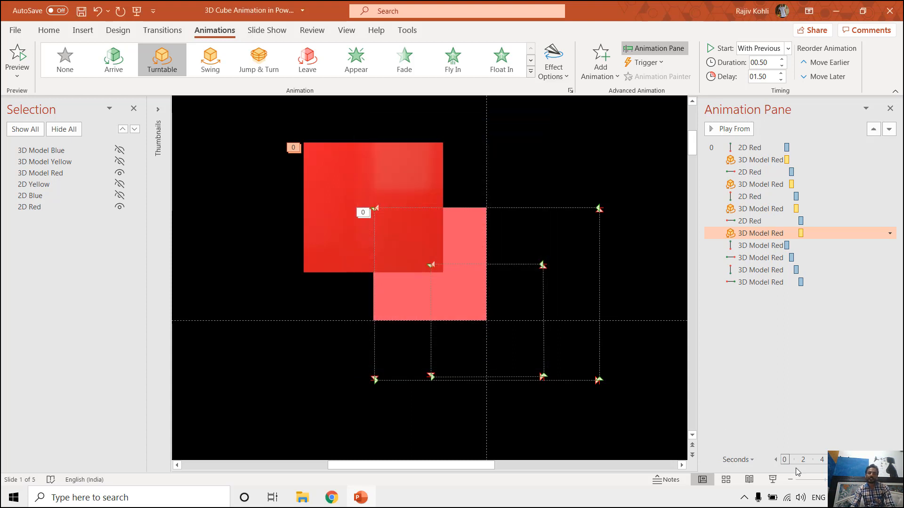
left_click(773, 480)
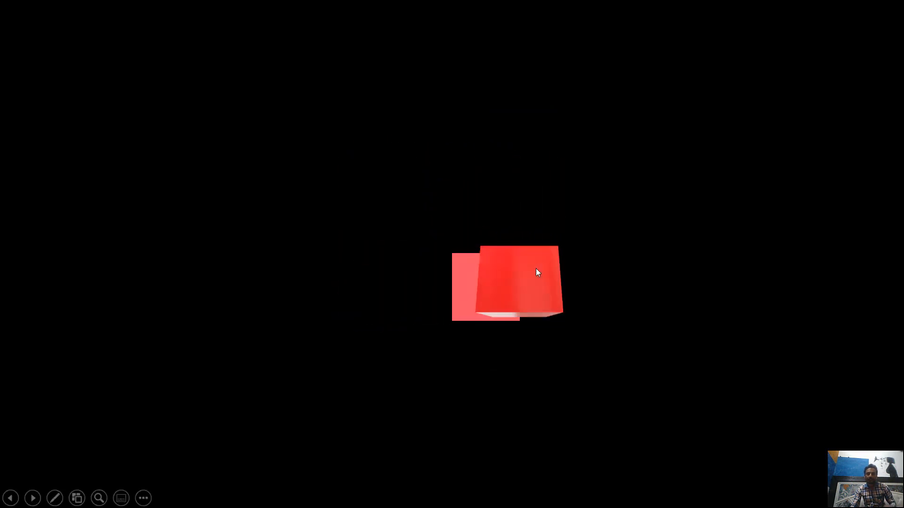
key("Escape")
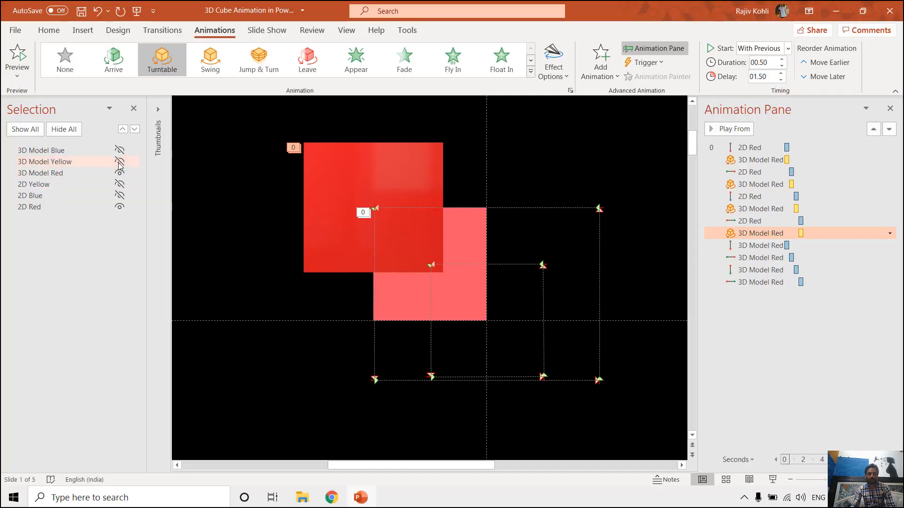
- Make 2D Blue, 2D Yellow, 3D Model Yellow and 3D Model Blue visible, and review the full animation list
left_click(119, 195)
left_click(120, 184)
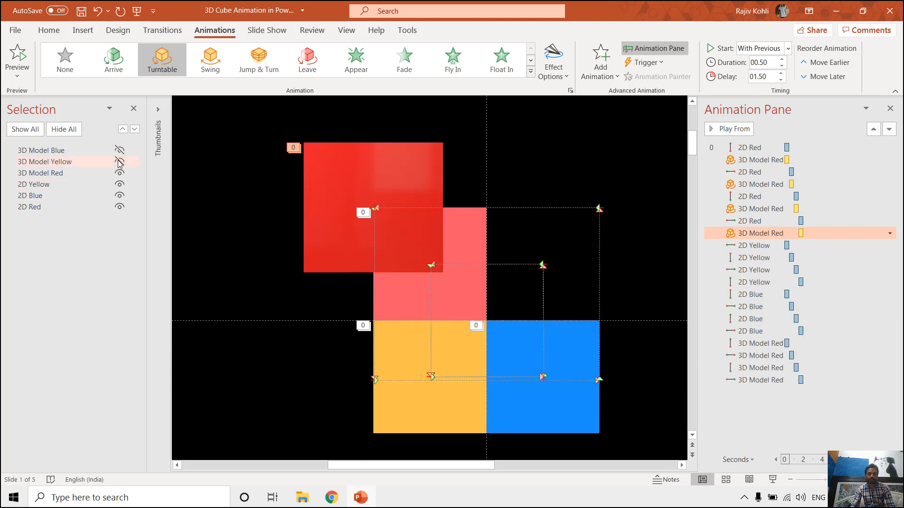
left_click(119, 161)
left_click(119, 151)
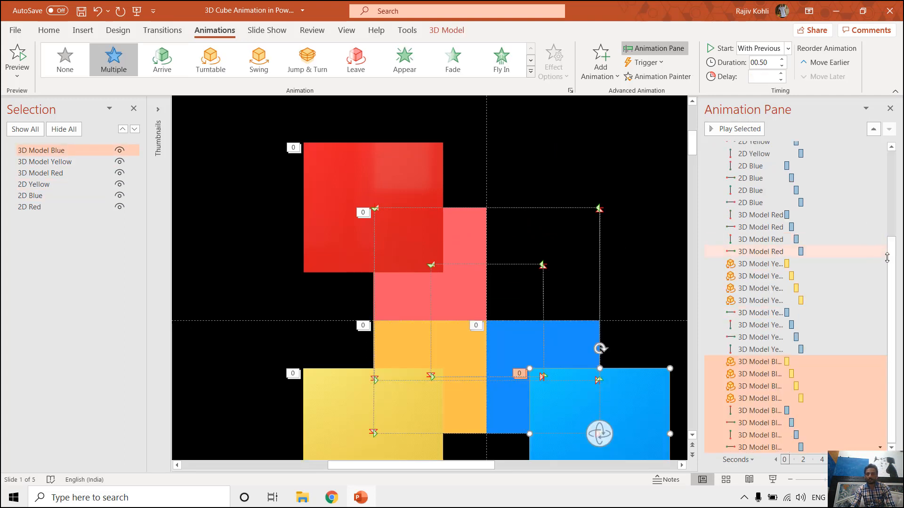
left_click_drag(891, 254, 895, 166)
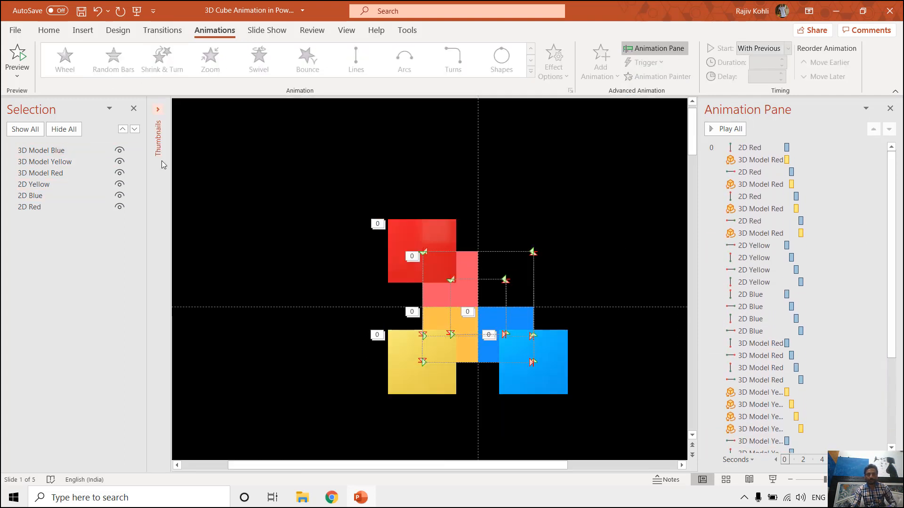
- Play slide 1's slide show with all cubes and squares, and replace the Selection list with the expanded slide thumbnails
left_click(774, 480)
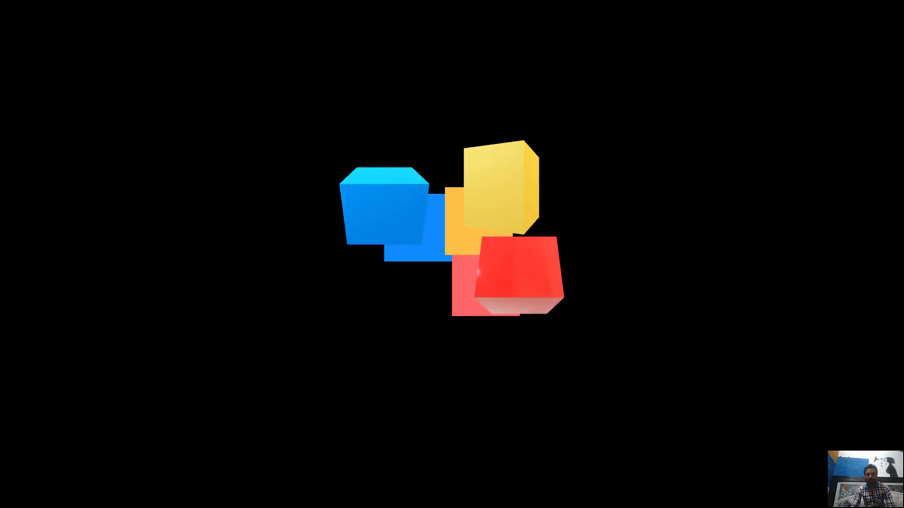
key("Escape")
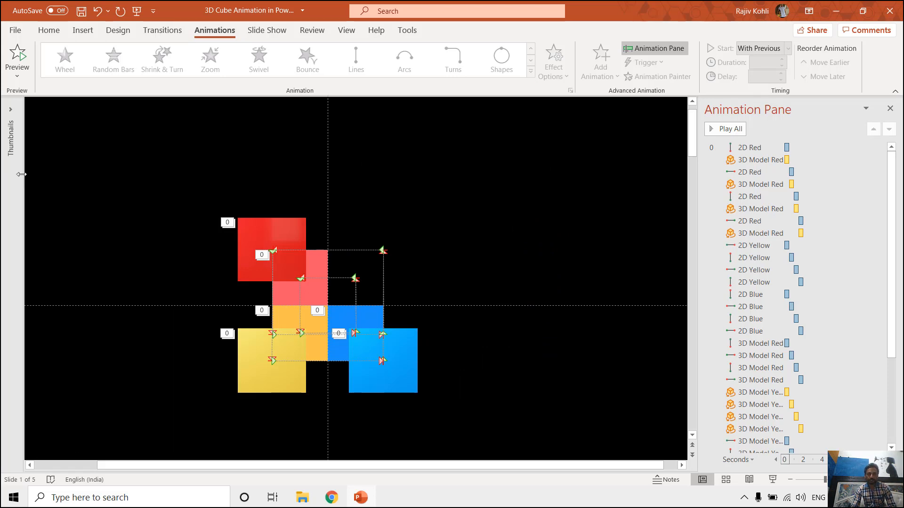
left_click_drag(21, 174, 81, 173)
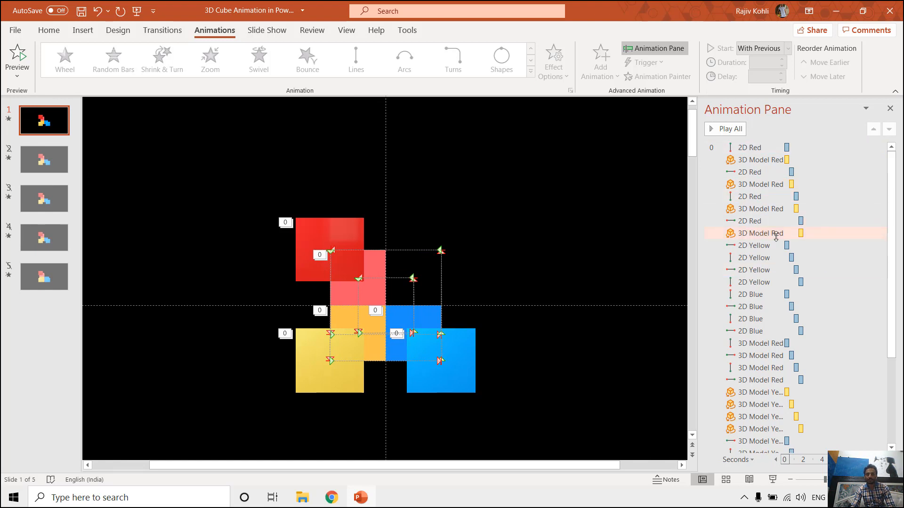
left_click(44, 166)
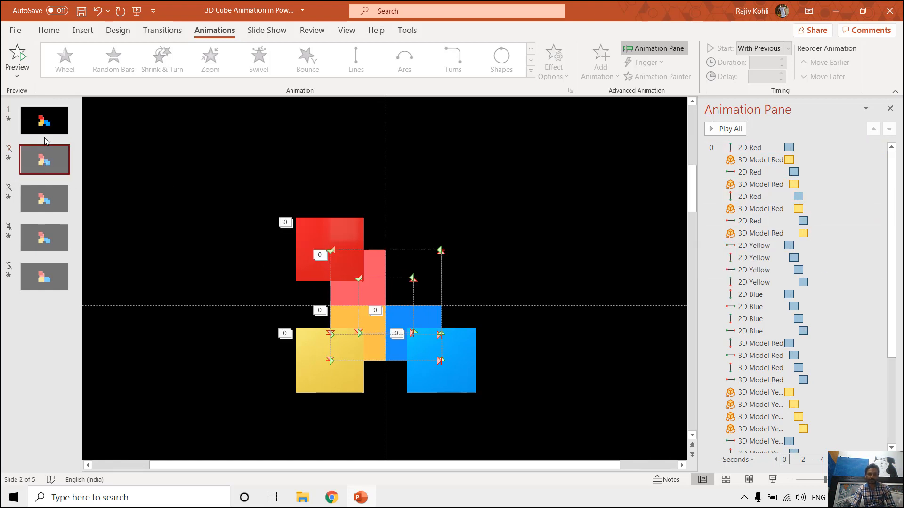
- Hide slide 1 from the slide show
left_click(48, 122)
right_click(48, 121)
left_click(82, 340)
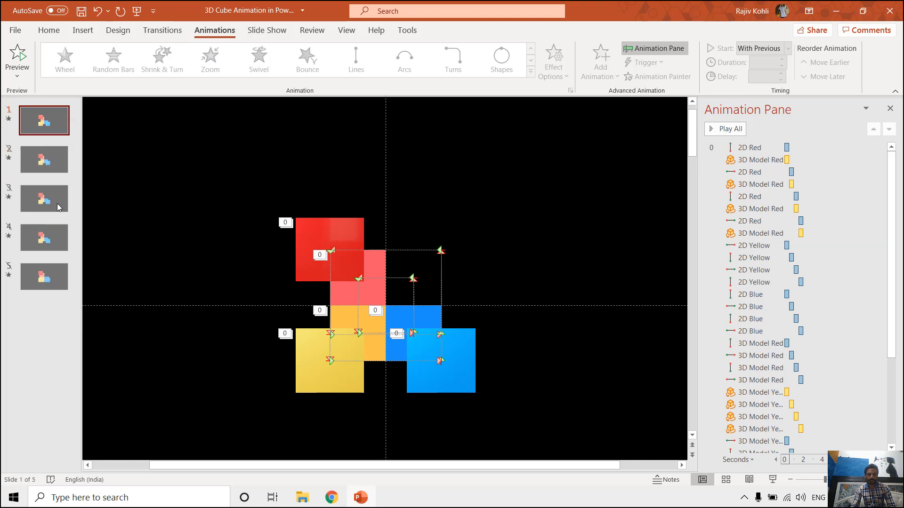
- Unhide slide 2 and play its slide show
left_click(57, 169)
right_click(57, 169)
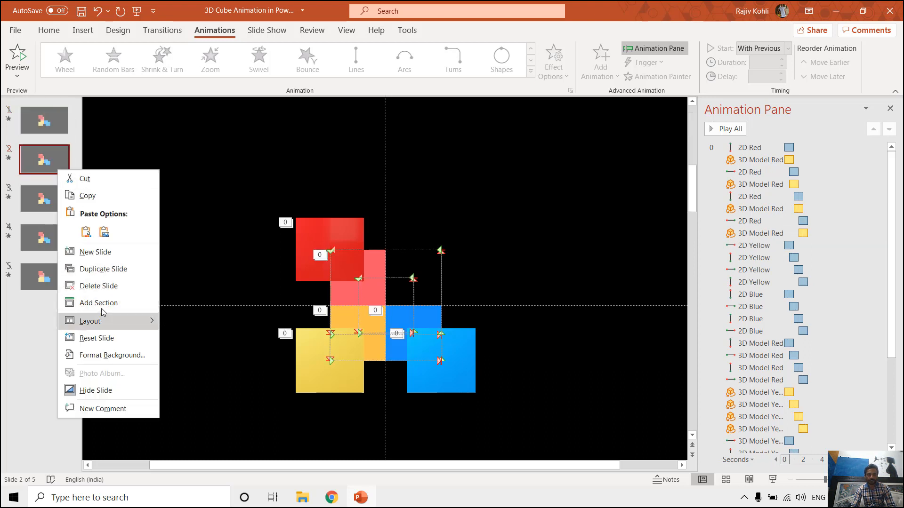
left_click(96, 390)
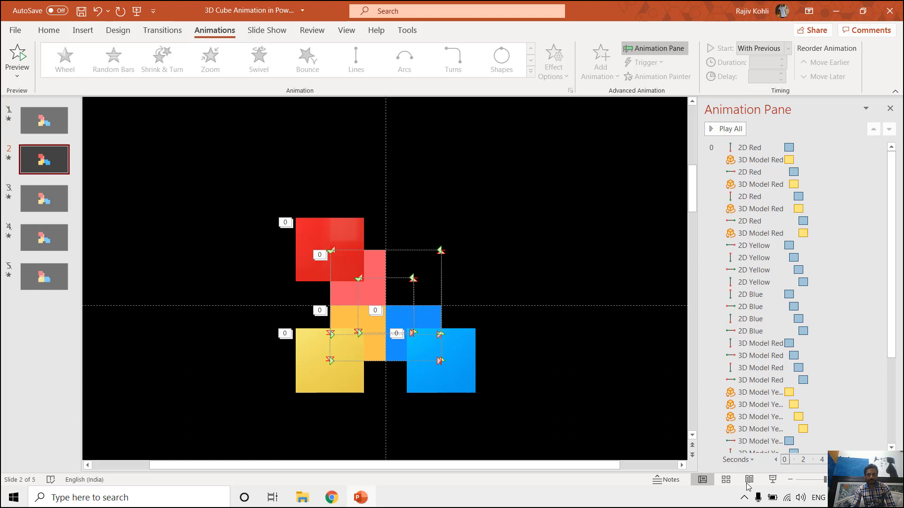
left_click(772, 481)
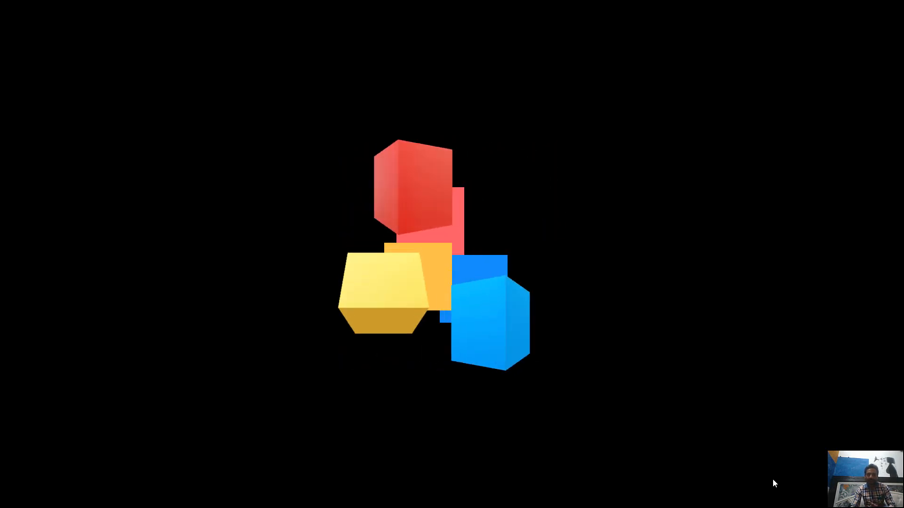
key("Escape")
- Duplicate slide 1, unhide the copy, and delete the old slide 2 that follows it
right_click(66, 126)
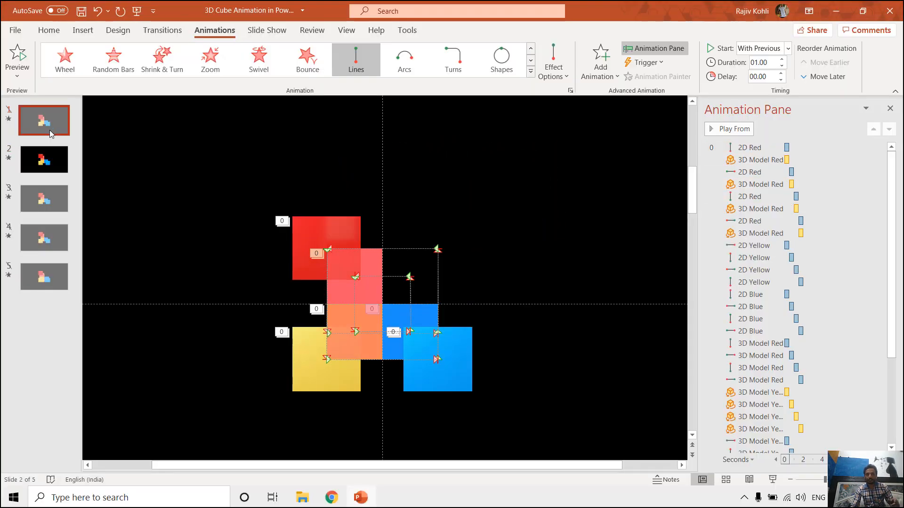
left_click(85, 227)
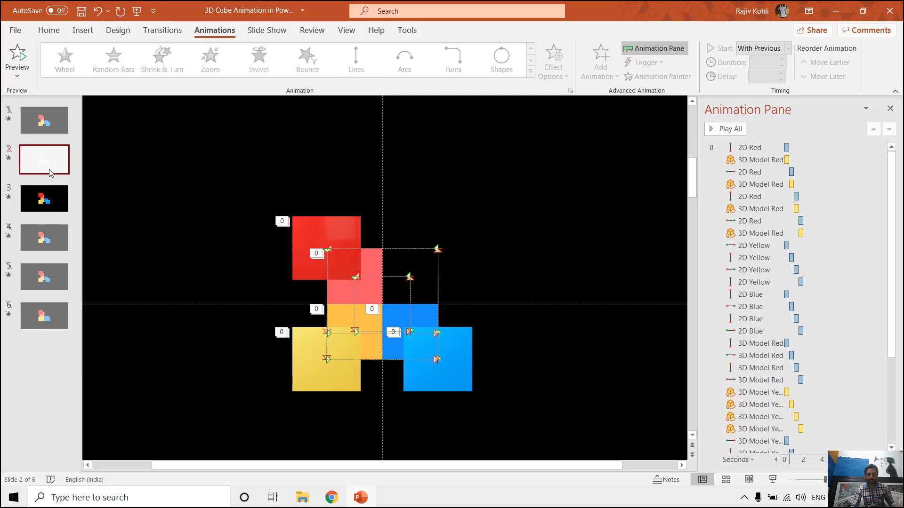
right_click(51, 166)
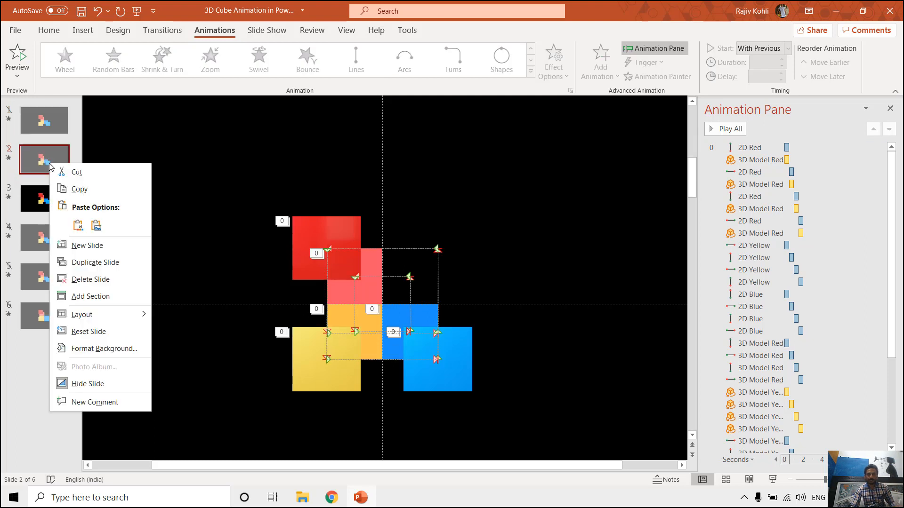
left_click(88, 383)
left_click(40, 199)
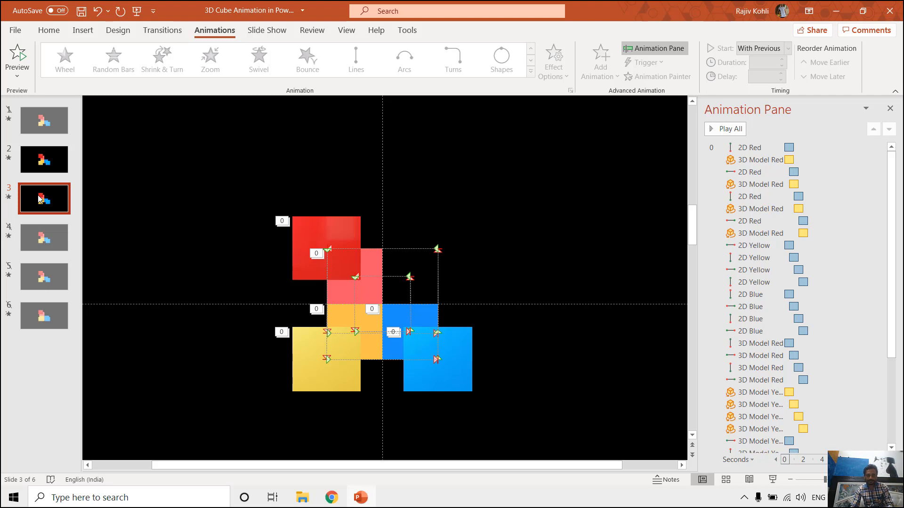
key("Delete")
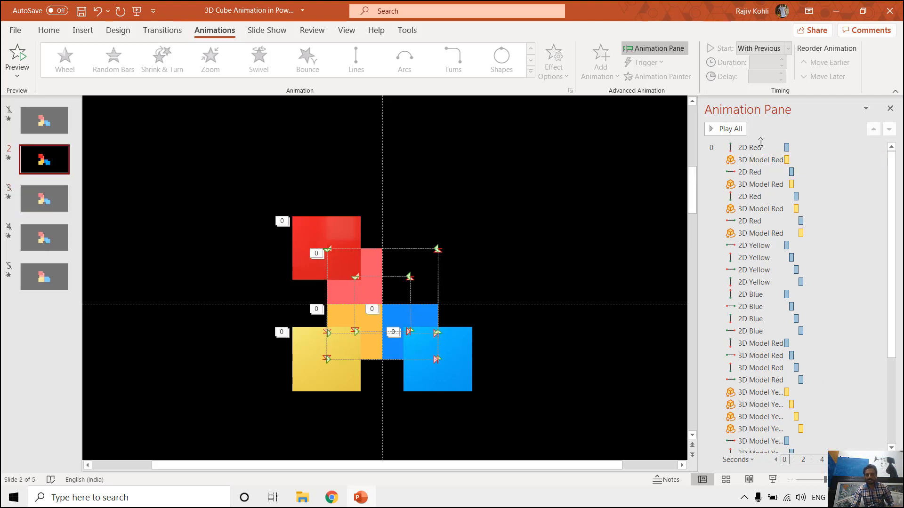
- Set the duration of all animations on slide 2 to 01.00, from the first 2D Red to the last 3D Model Blue
left_click(759, 146)
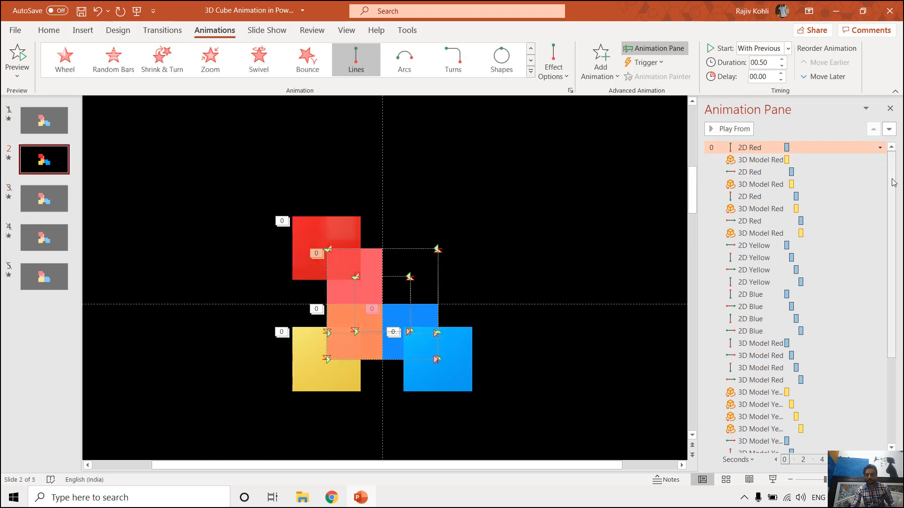
left_click_drag(894, 182, 899, 273)
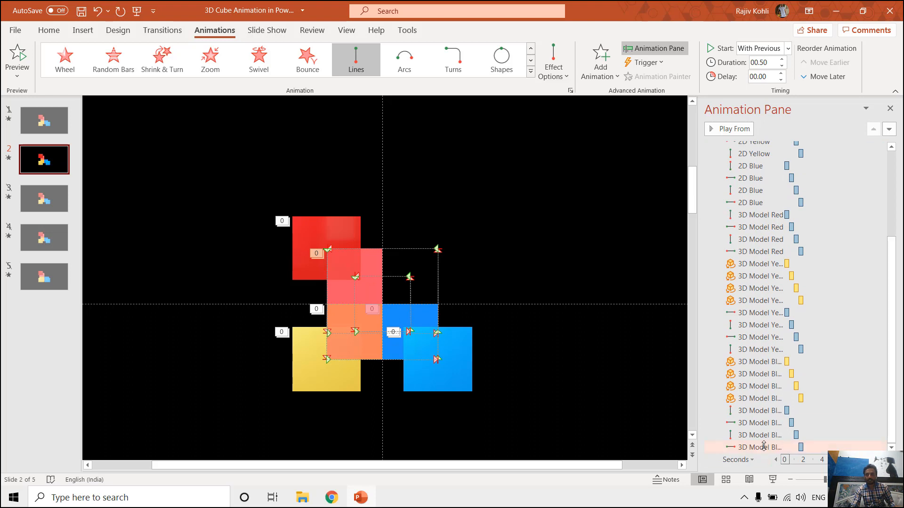
left_click(763, 446, "shift")
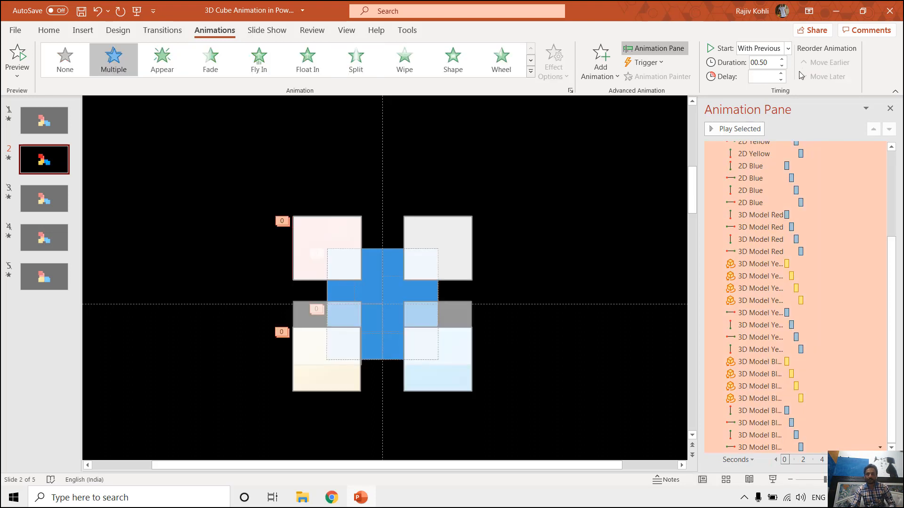
left_click(771, 66)
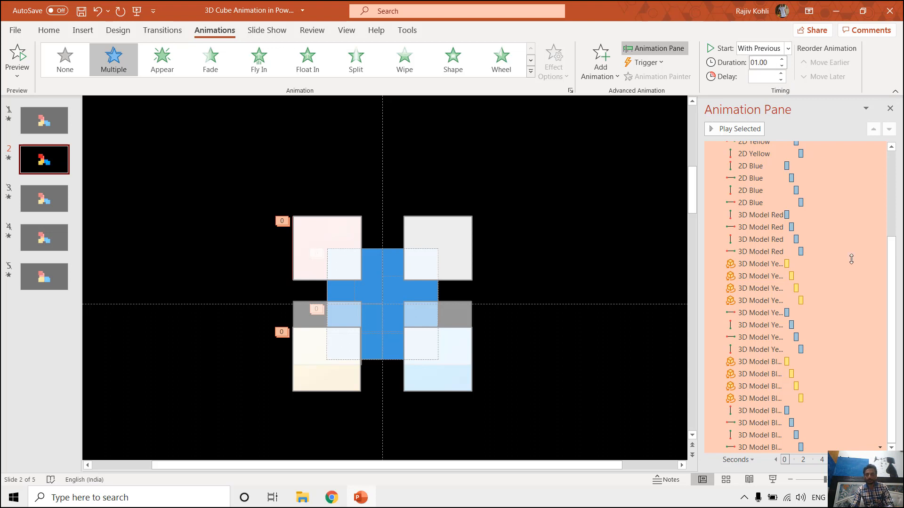
- Play slide 2's slide show and examine the timing of the second 2D Red motion path
left_click(777, 482)
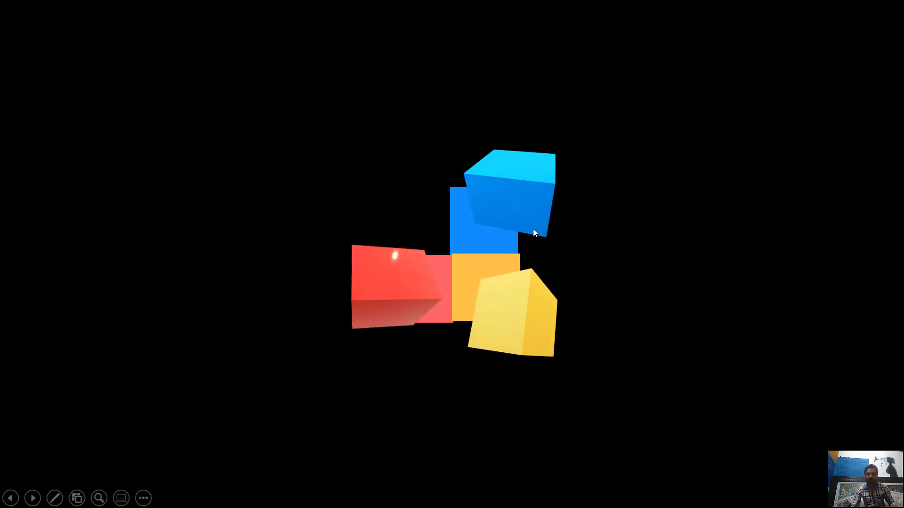
key("Escape")
scroll(897, 167, "up", 1)
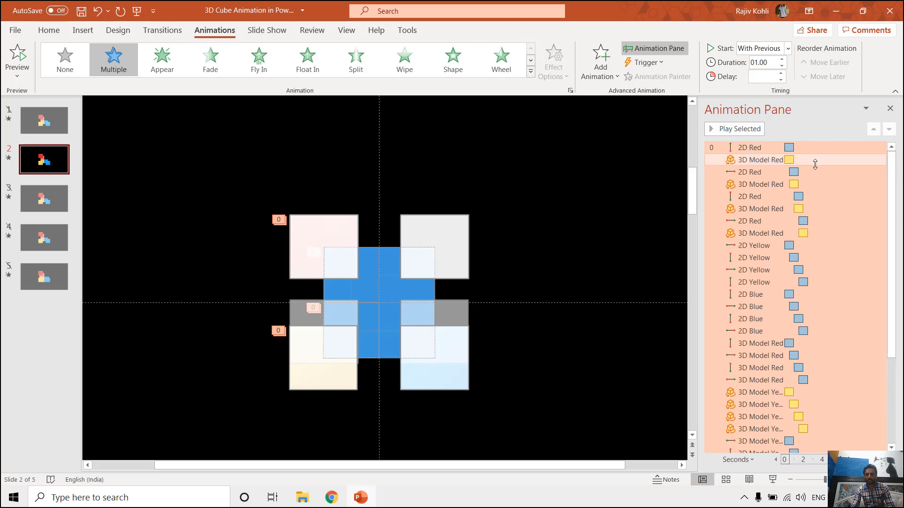
left_click(765, 172)
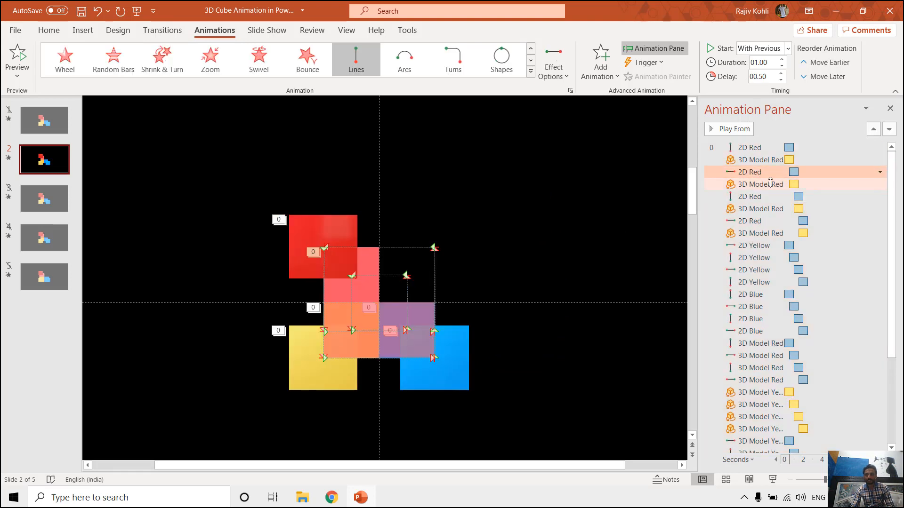
- Hide slide 2 and unhide slide 3
right_click(52, 206)
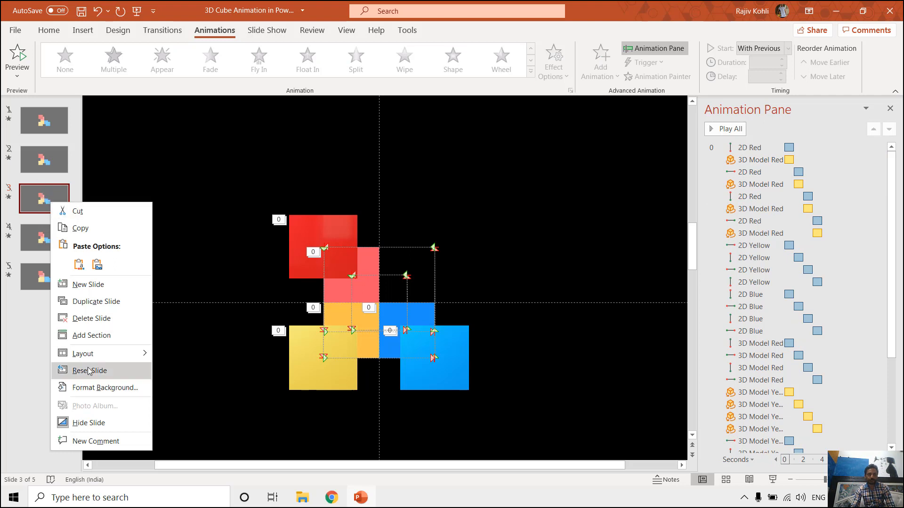
left_click(92, 425)
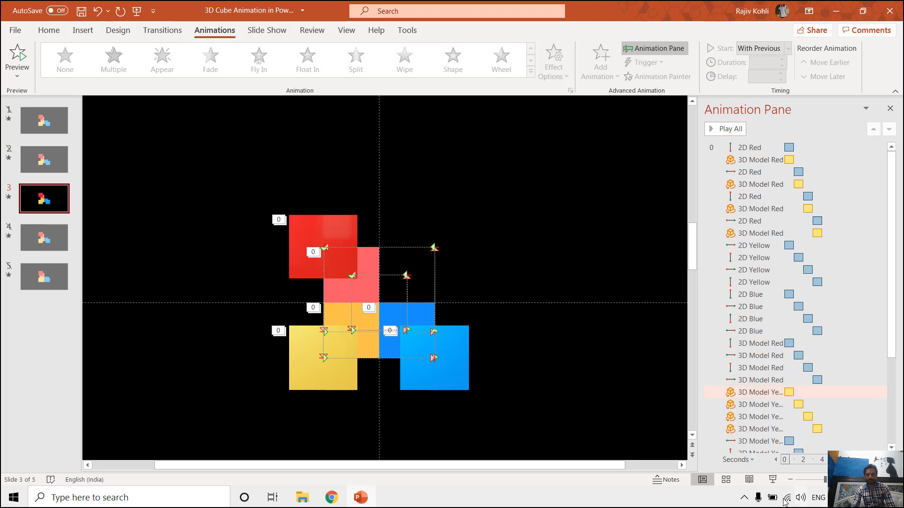
- Play slide 3's slide show and examine the delays of the later 2D Red motion paths and 3D Model Red Turntable animations
left_click(773, 480)
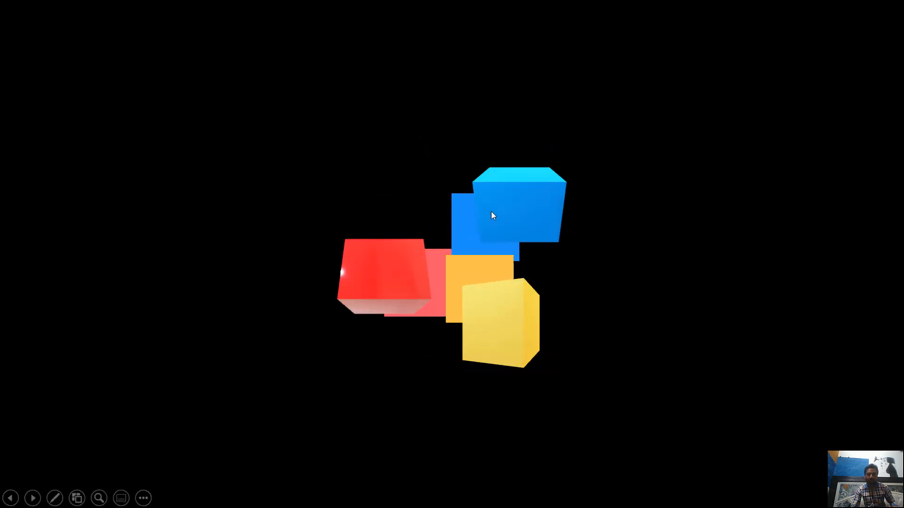
key("Escape")
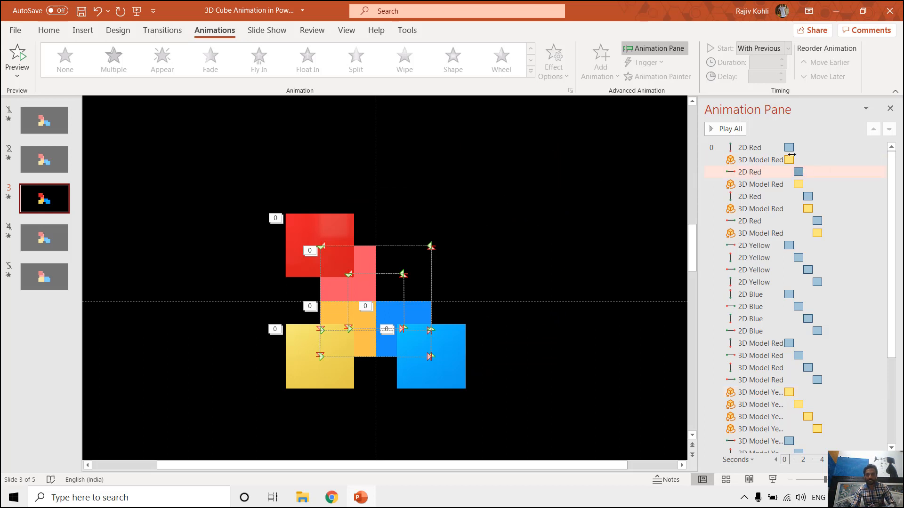
left_click(775, 172)
left_click(771, 183)
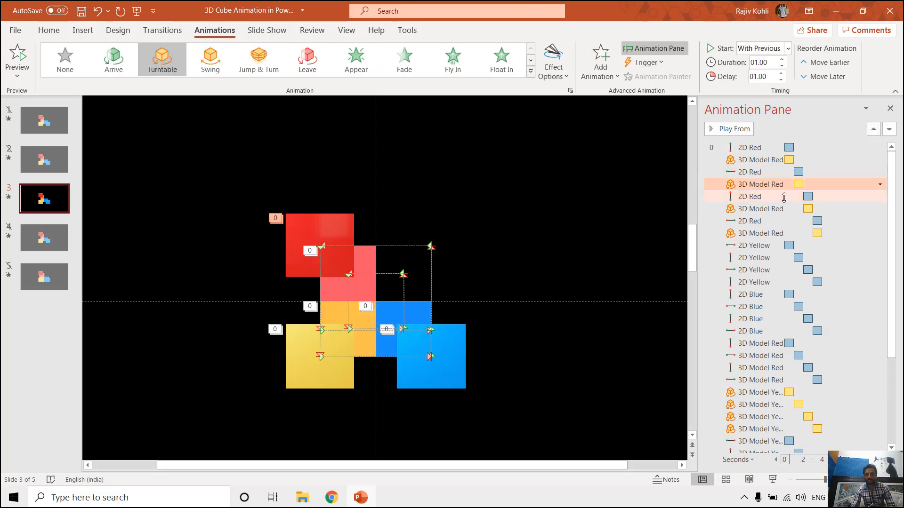
left_click(777, 196)
left_click(783, 209)
left_click(788, 220)
left_click(790, 232)
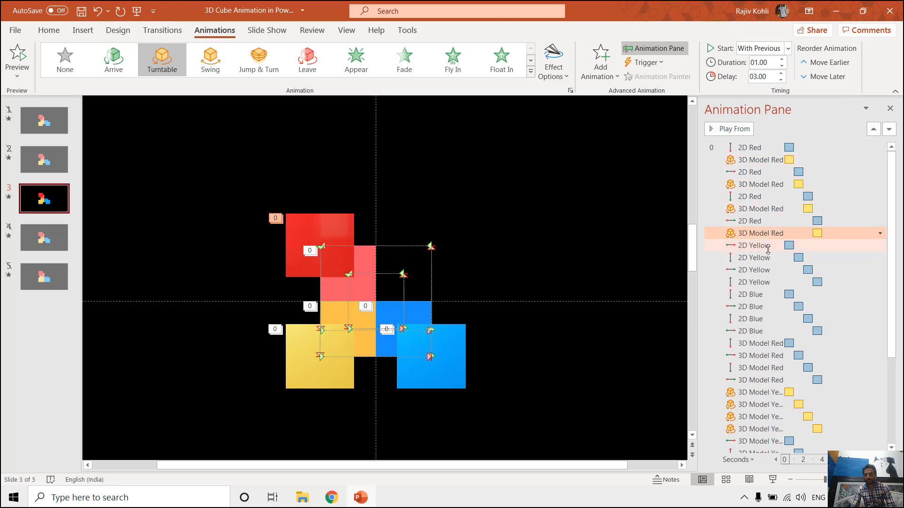
- Examine the delays of the 2D Yellow motion paths and the timeline of slide 3's remaining animations
left_click(768, 258)
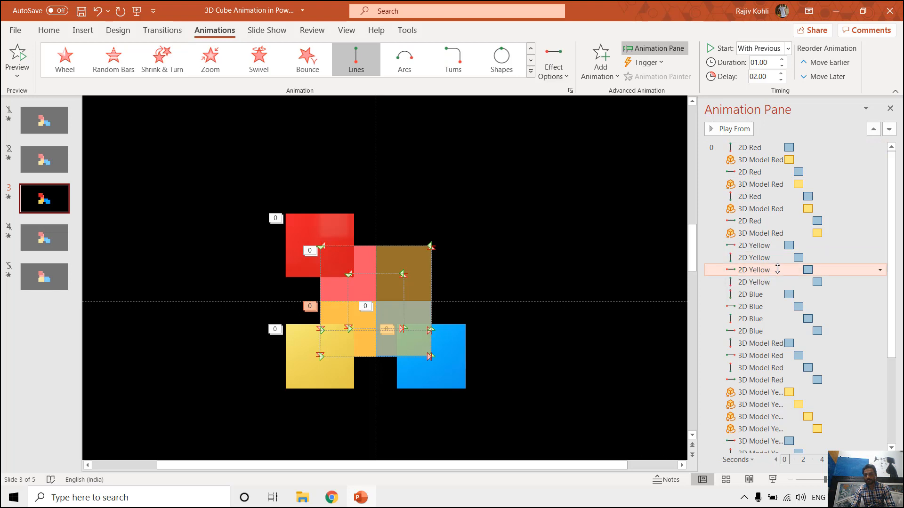
left_click(789, 282)
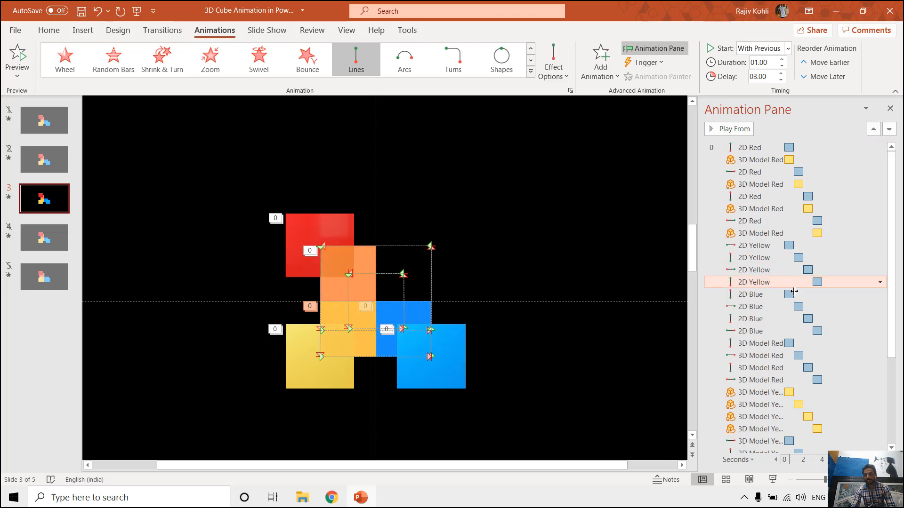
scroll(772, 302, "down", 4)
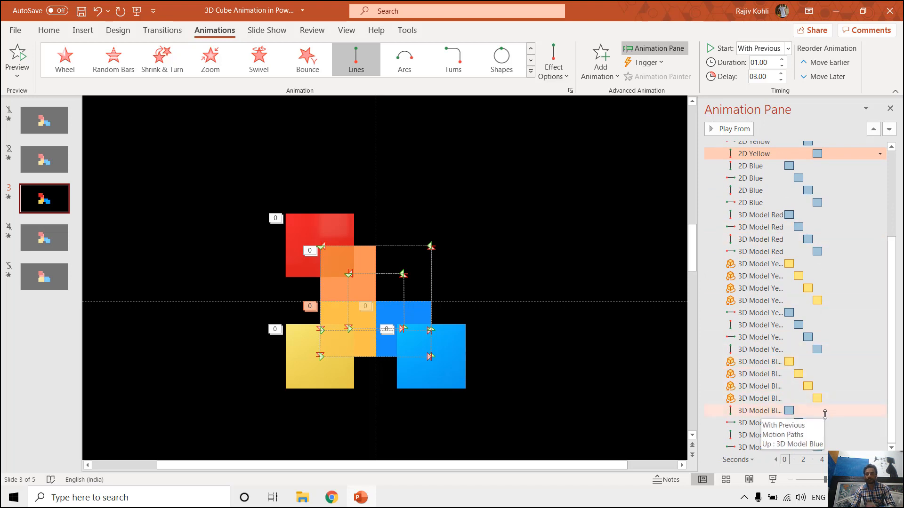
- Hide slide 3 and unhide slide 4
right_click(54, 191)
right_click(42, 198)
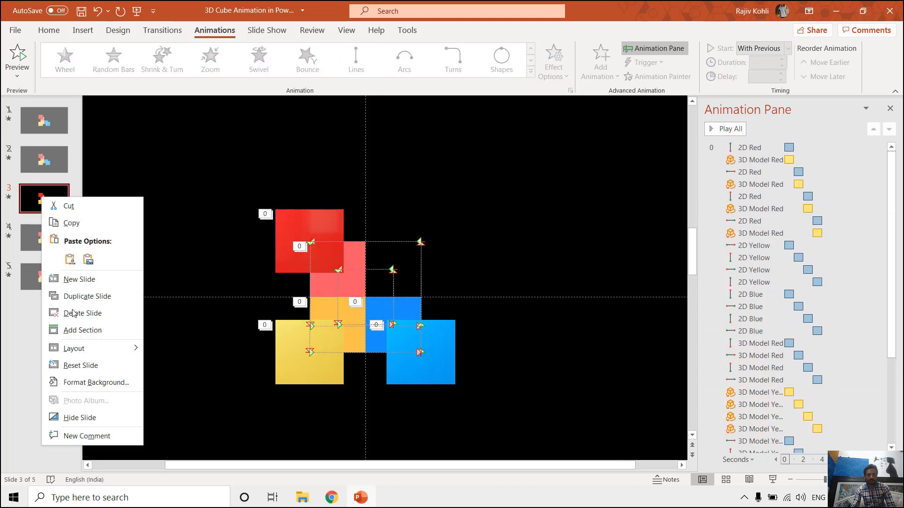
left_click(77, 418)
right_click(47, 235)
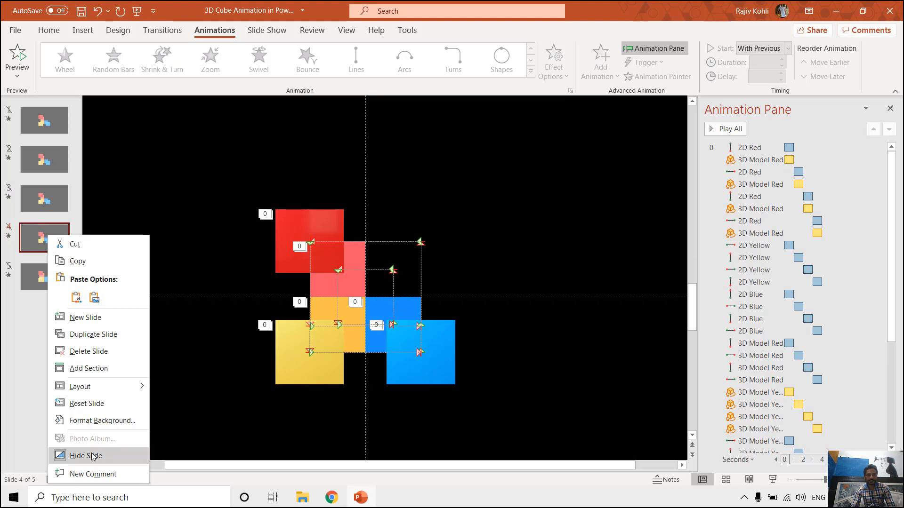
left_click(94, 455)
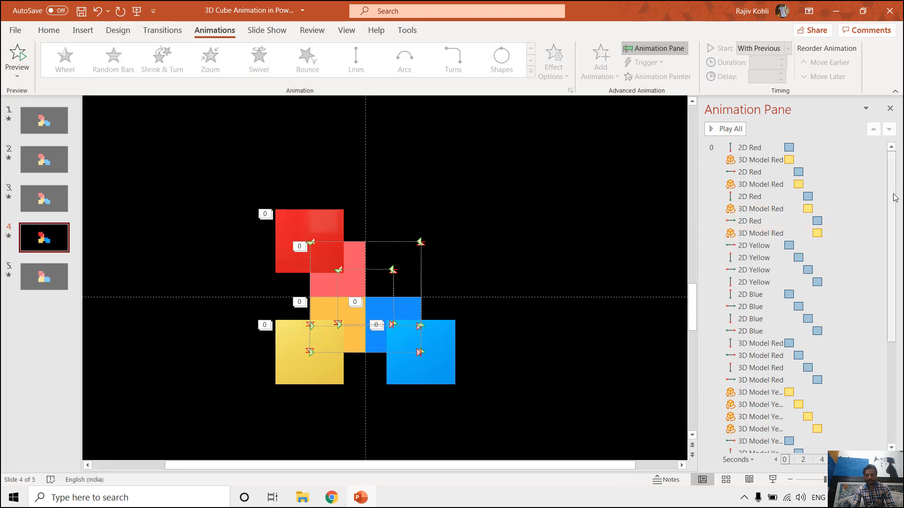
- Examine the effect and timing settings of the 2D Red Grow/Shrink animation on slide 4 and play its slide show
scroll(896, 210, "down", 5)
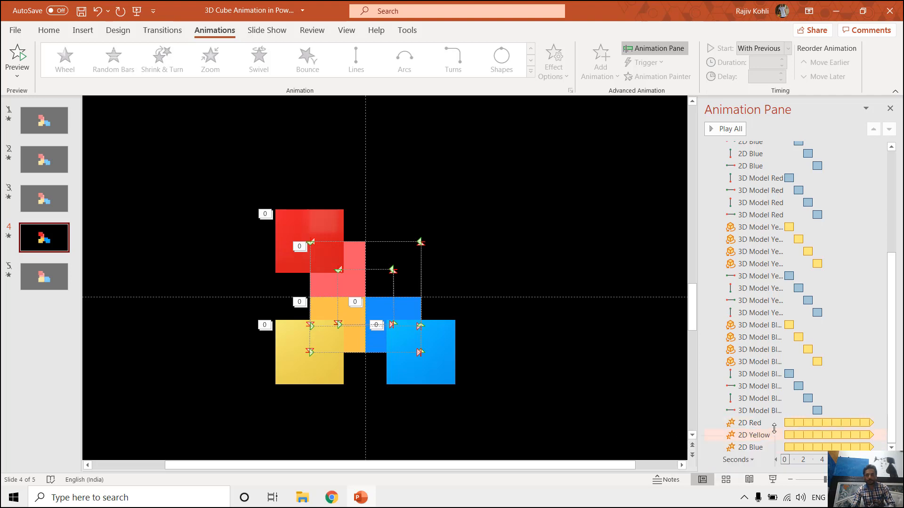
double_click(771, 422)
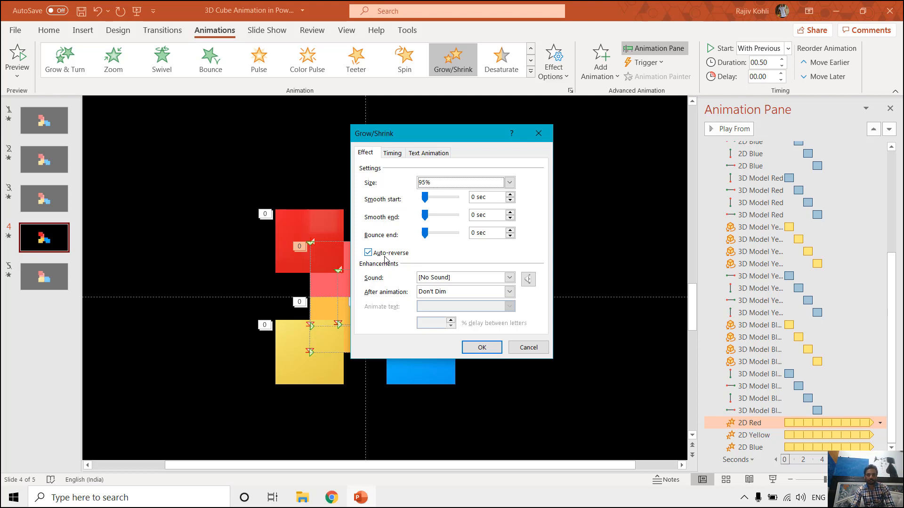
left_click(393, 154)
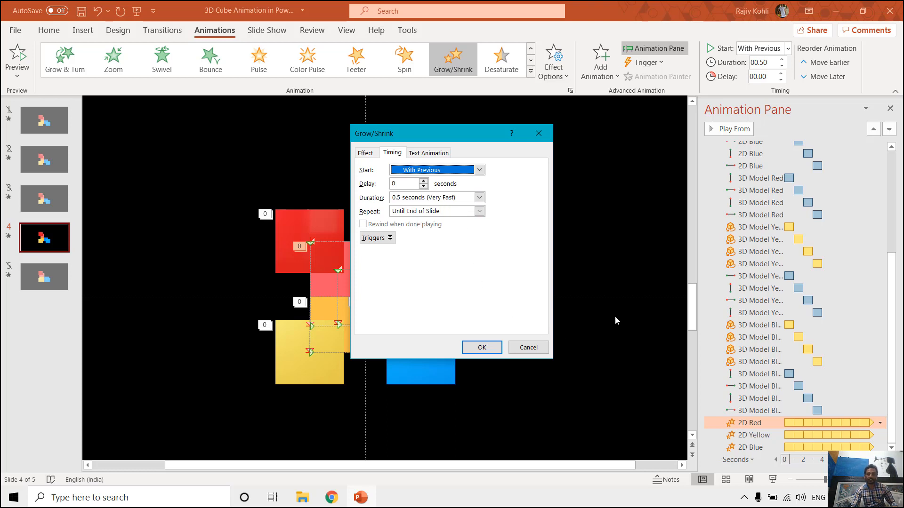
left_click(538, 134)
left_click(773, 480)
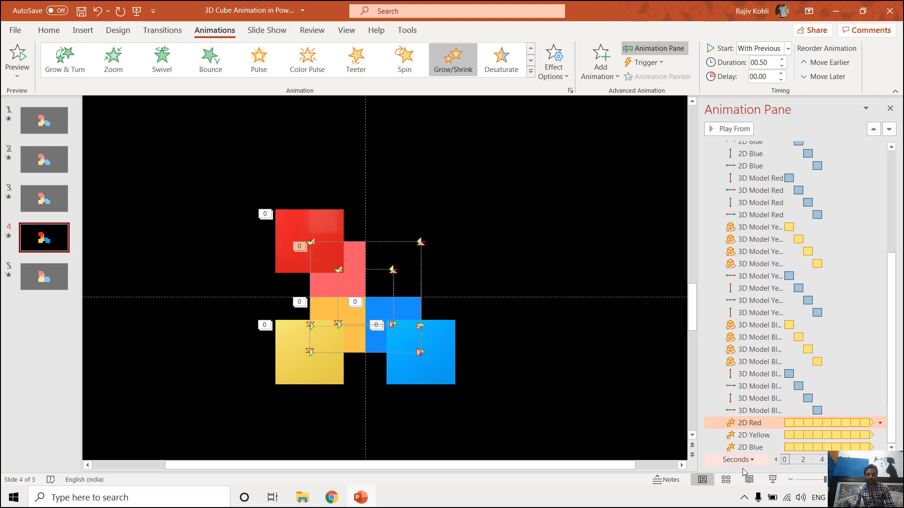
left_click(774, 480)
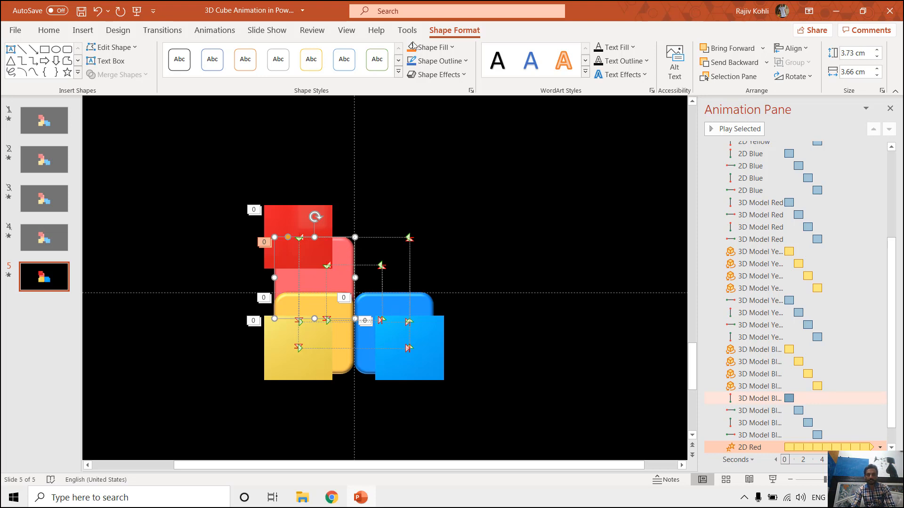
- Apply the first bevel preset to the light red rounded square on slide 5
left_click(439, 76)
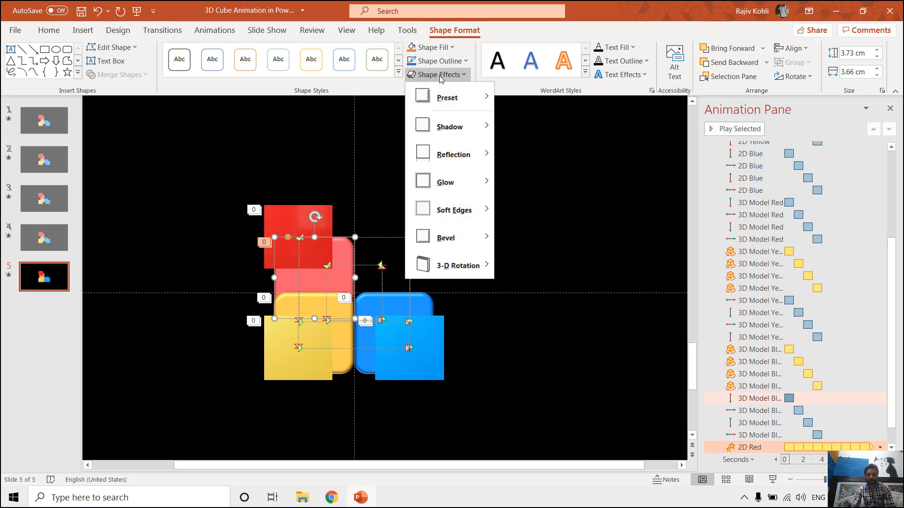
mouse_move(448, 237)
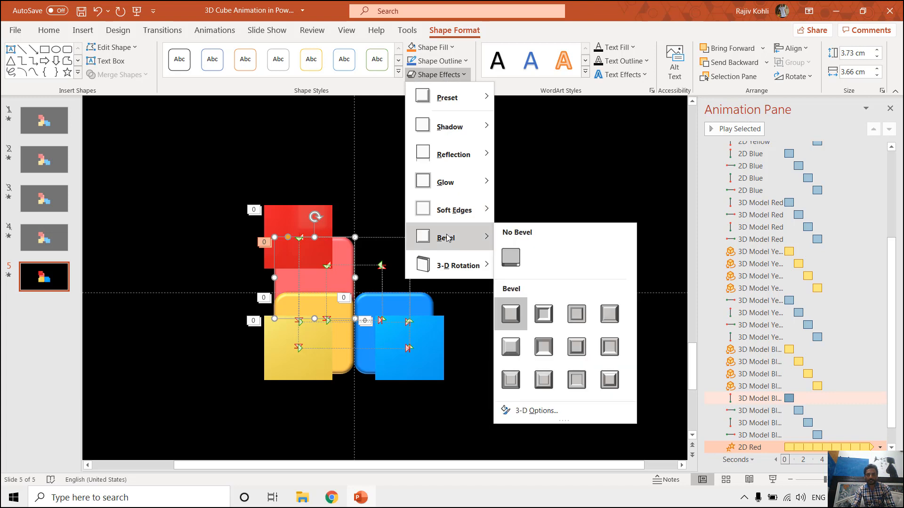
left_click(511, 314)
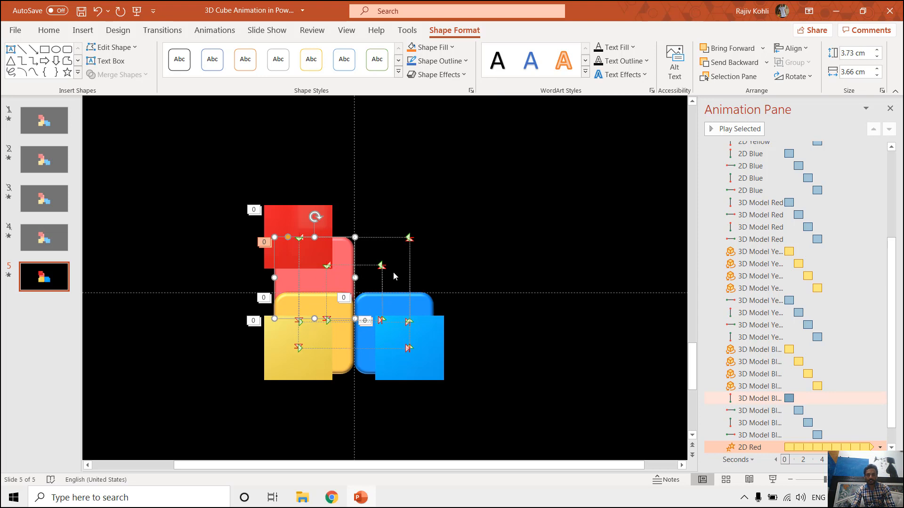
- Review the Grow/Shrink animations at the end of slide 5's timeline and play its slide show
scroll(900, 336, "down", 2)
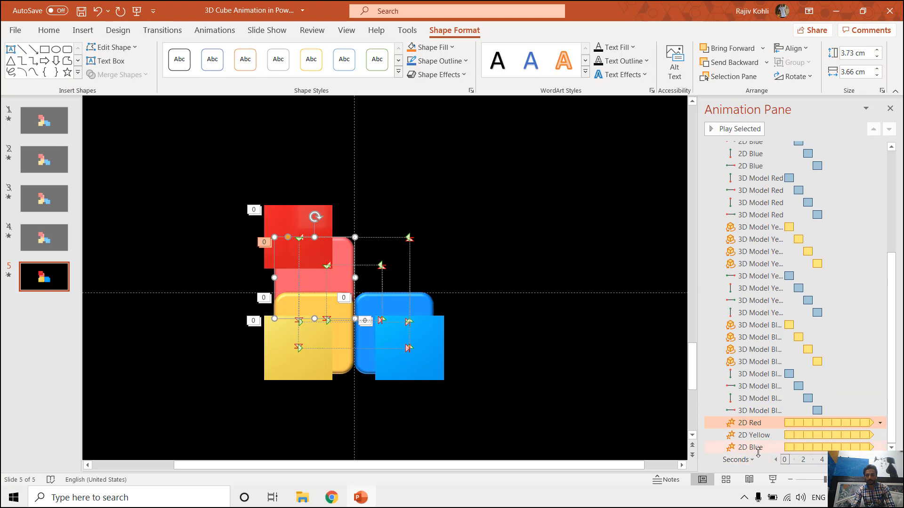
left_click(773, 480)
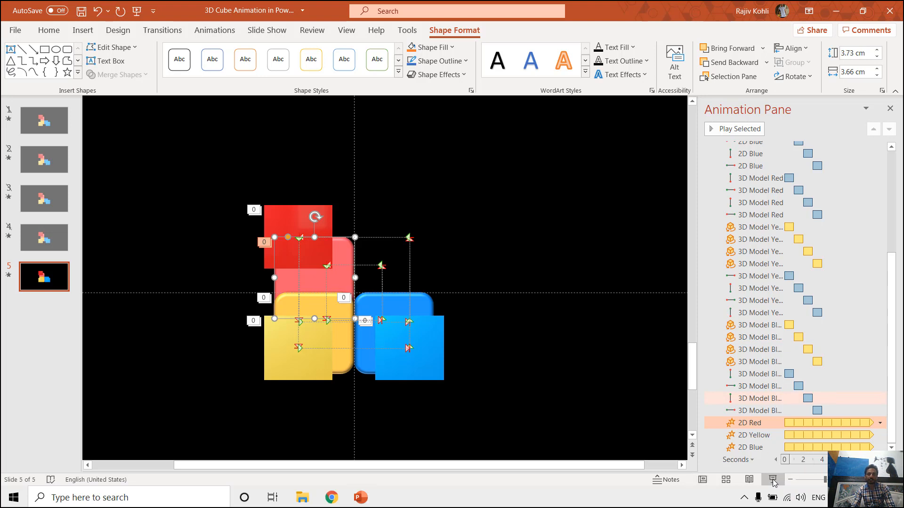